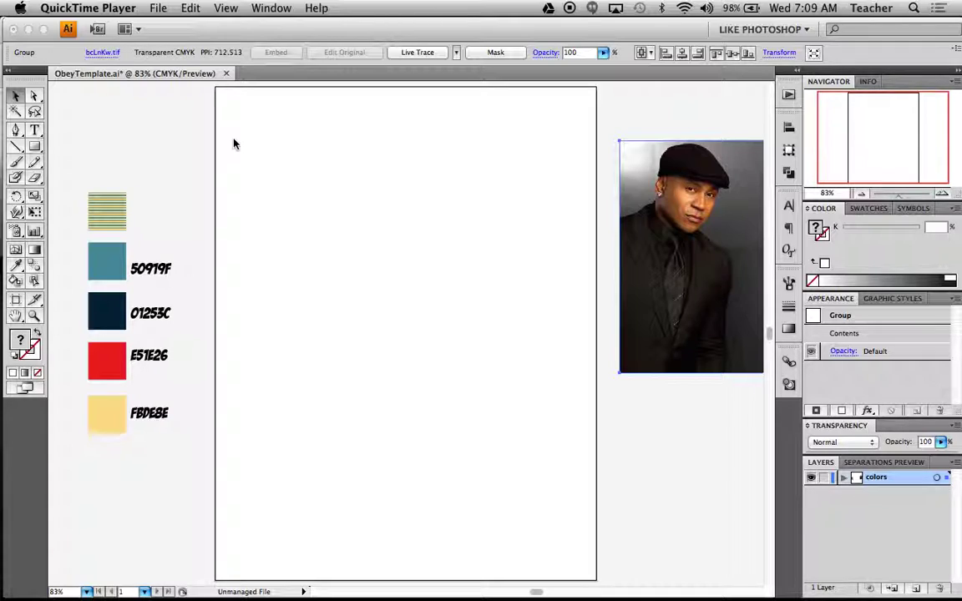
- Lock the colors layer containing the colour swatches and the reference photo
{"action": "left_click", "coordinate": [123, 176]}
{"action": "left_click_drag", "start_coordinate": [78, 147], "coordinate": [178, 418]}
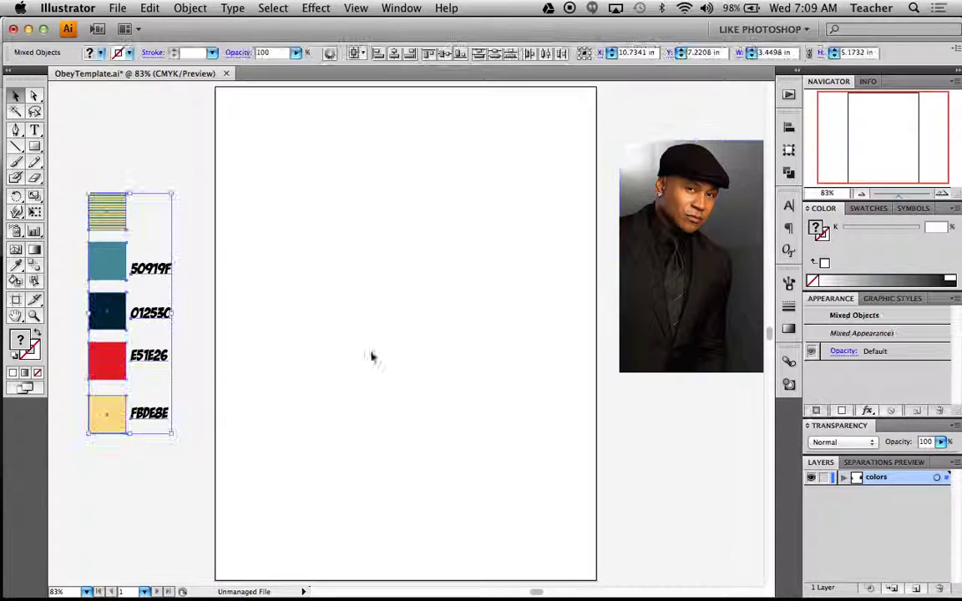
{"action": "left_click", "coordinate": [676, 242]}
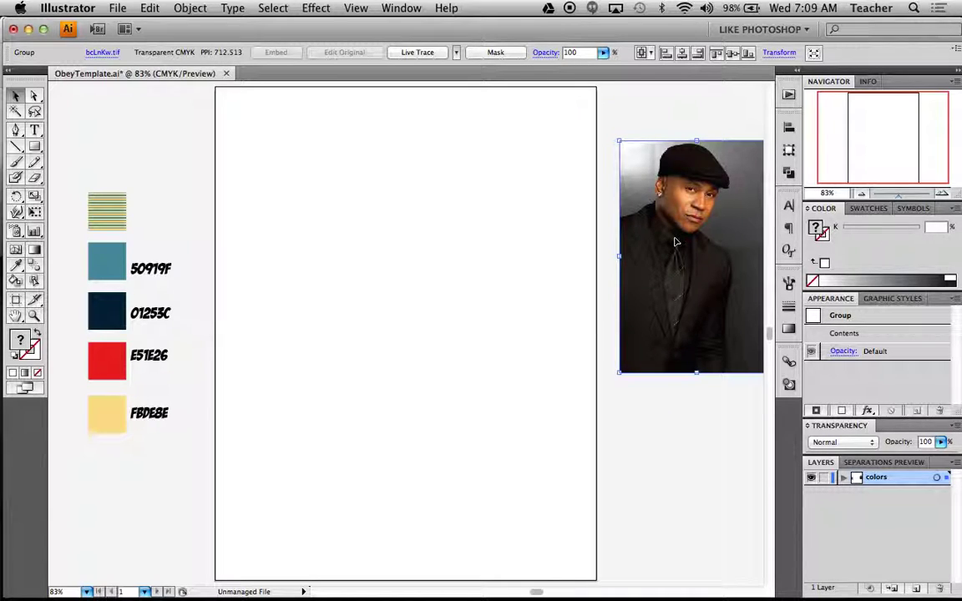
{"action": "left_click", "coordinate": [822, 479]}
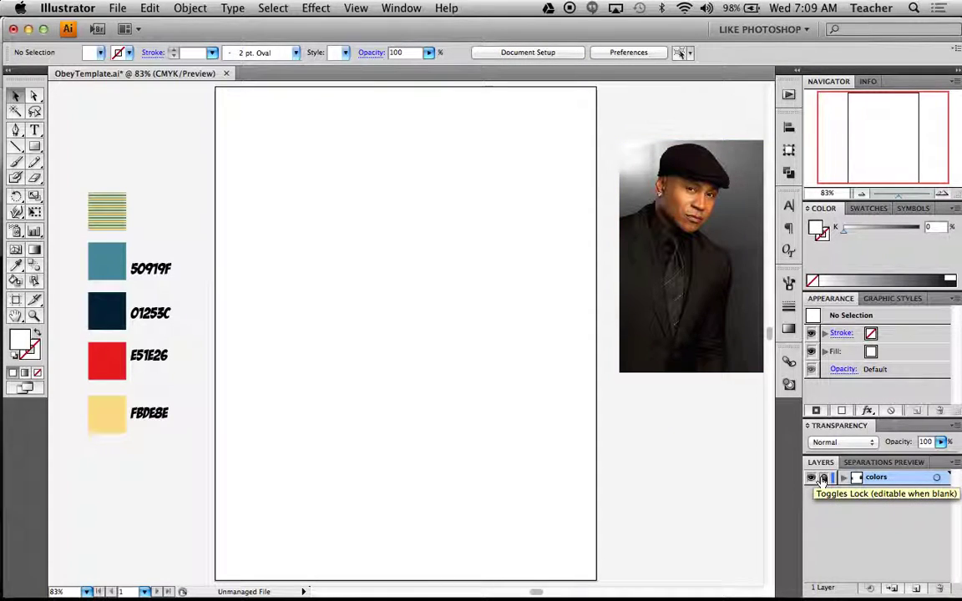
- Add a new layer above the colors layer and place patternguide.psd from the Obey LL folder on it, flattened to a single image
{"action": "left_click", "coordinate": [916, 589]}
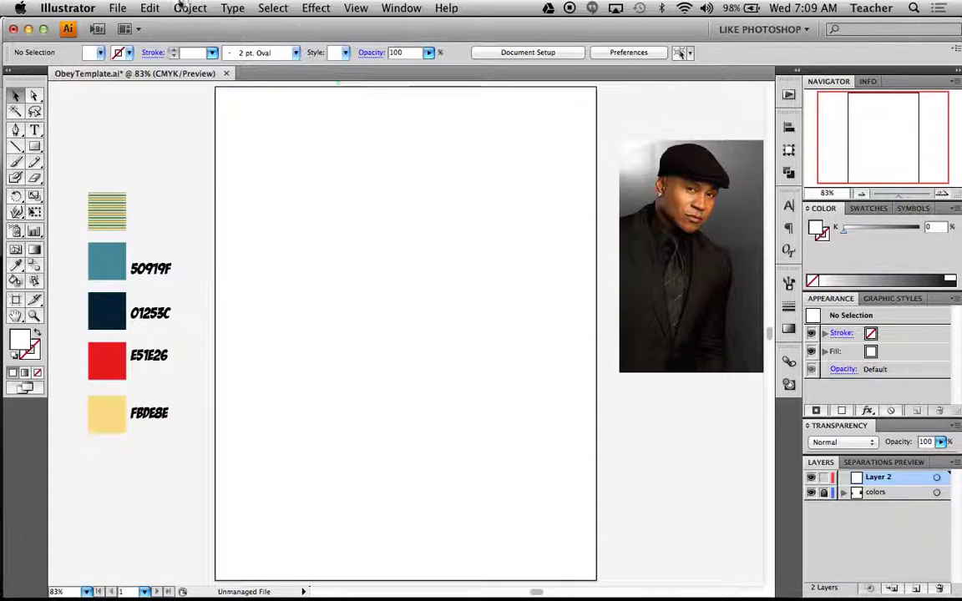
{"action": "left_click", "coordinate": [125, 8]}
{"action": "left_click", "coordinate": [166, 267]}
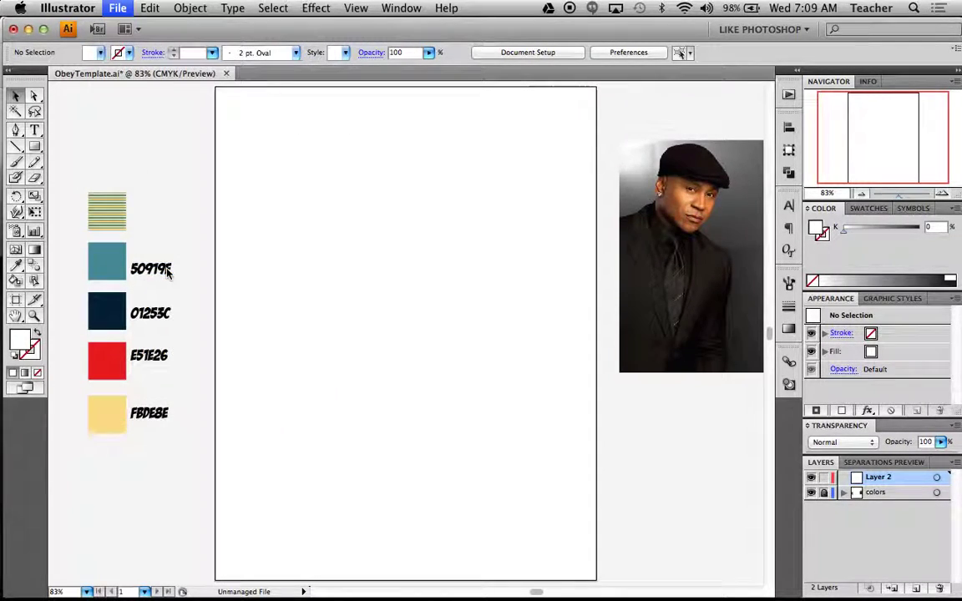
{"action": "scroll", "coordinate": [394, 219], "scroll_direction": "down", "scroll_amount": 1}
{"action": "scroll", "coordinate": [394, 220], "scroll_direction": "down", "scroll_amount": 2}
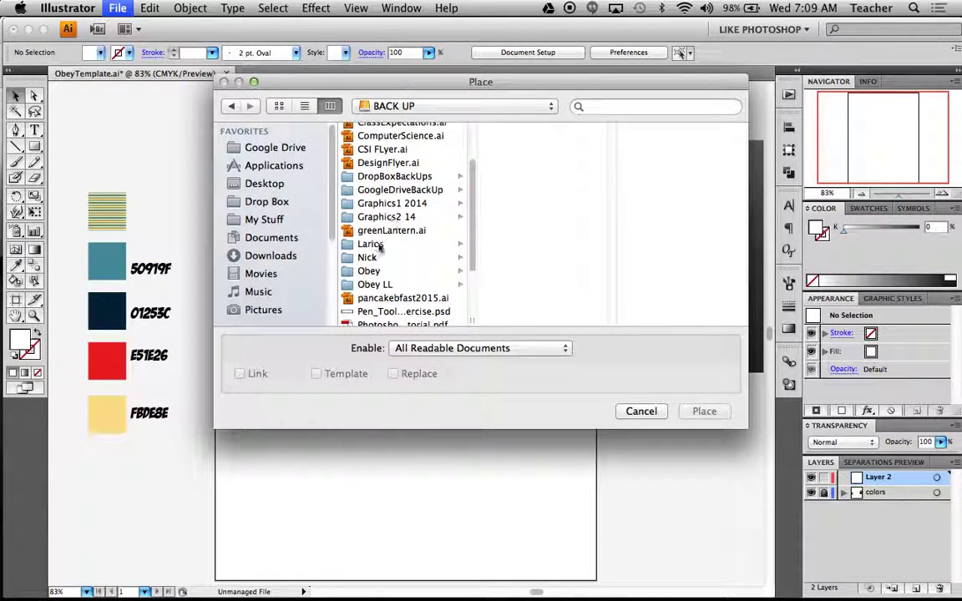
{"action": "left_click", "coordinate": [367, 284]}
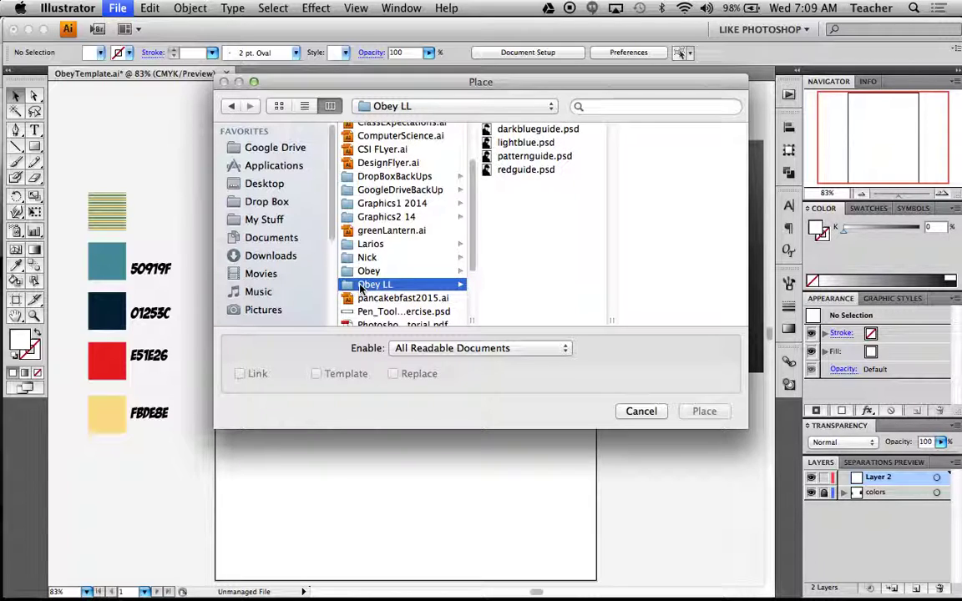
{"action": "left_click", "coordinate": [534, 156]}
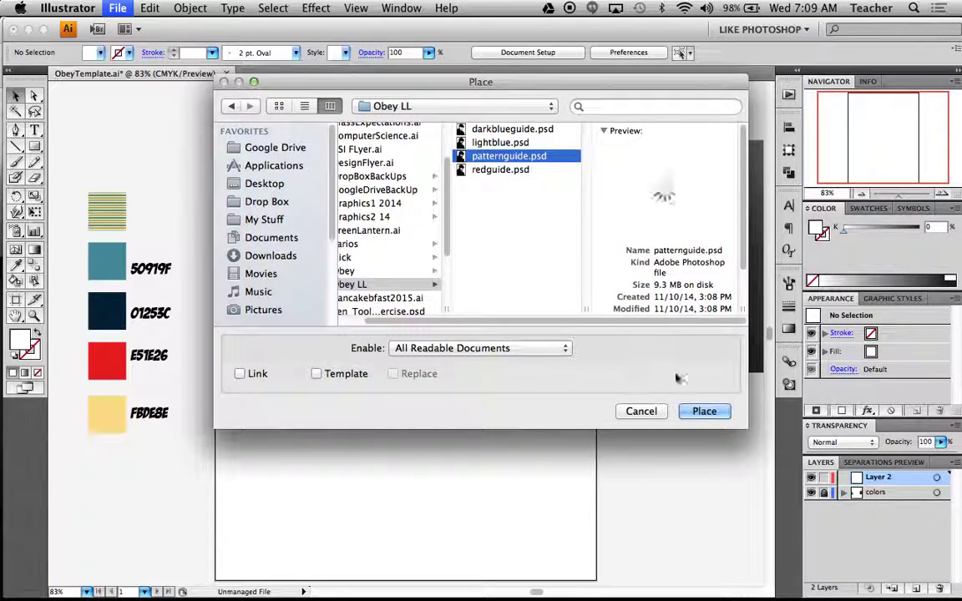
{"action": "left_click", "coordinate": [704, 411]}
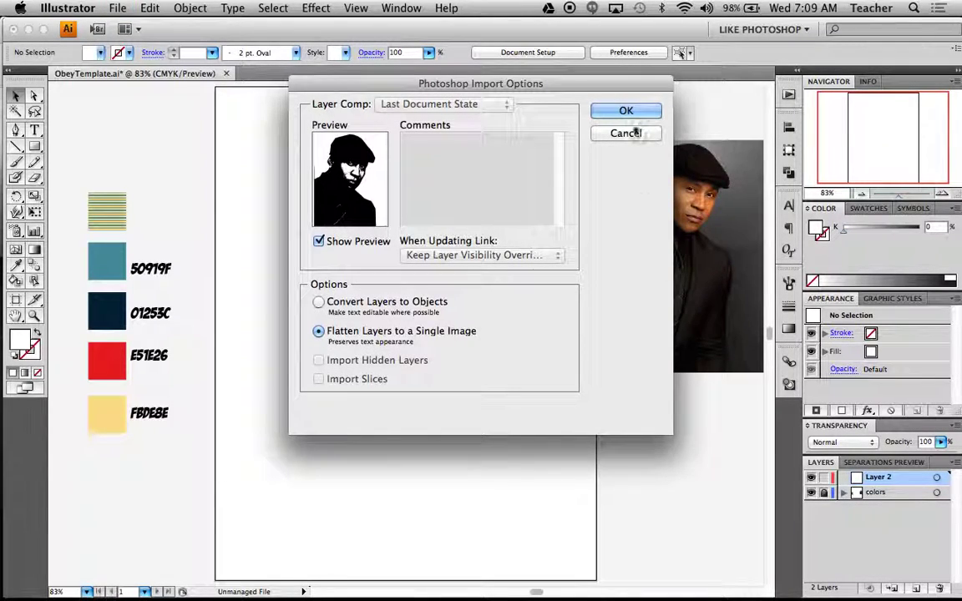
{"action": "left_click", "coordinate": [634, 114]}
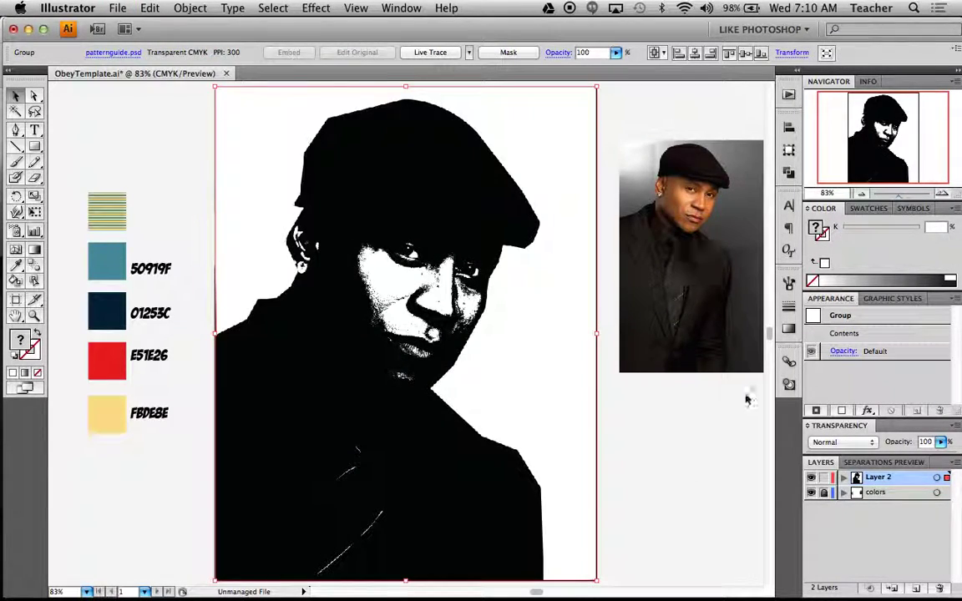
- Add another layer on top and place lightblue.psd from the Obey LL folder on it
{"action": "left_click", "coordinate": [915, 588]}
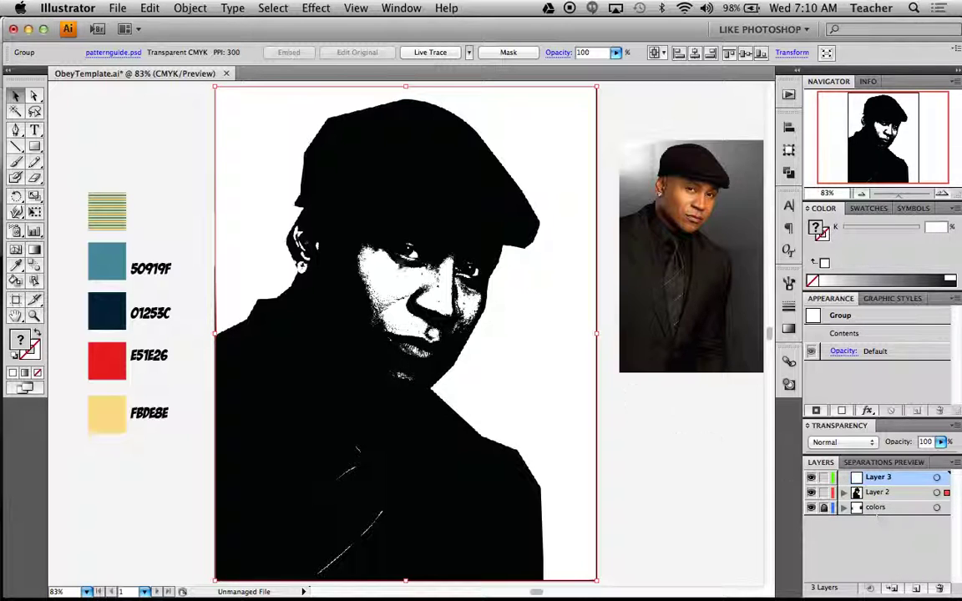
{"action": "left_click", "coordinate": [119, 7]}
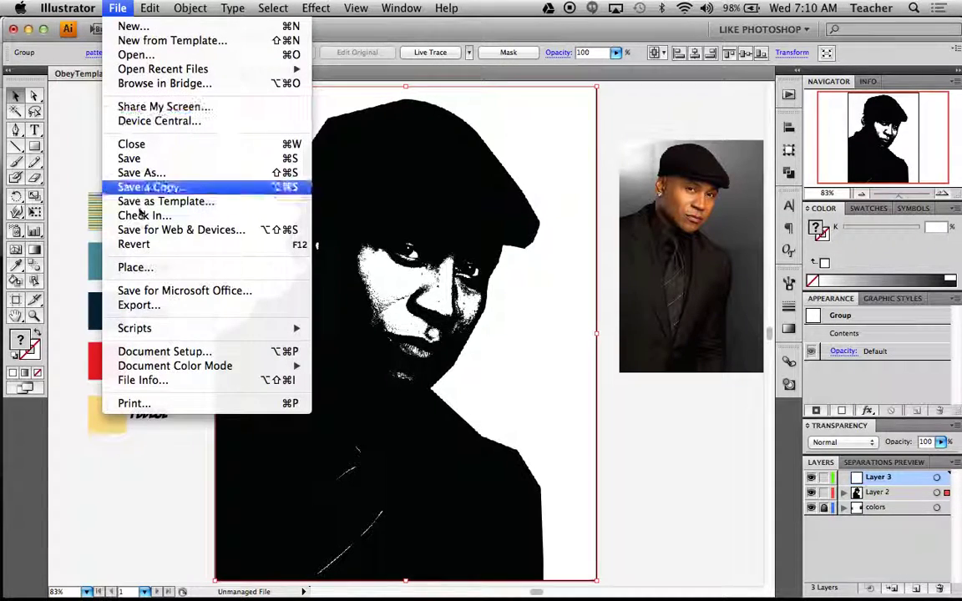
{"action": "left_click", "coordinate": [151, 272]}
{"action": "scroll", "coordinate": [385, 278], "scroll_direction": "down", "scroll_amount": 3}
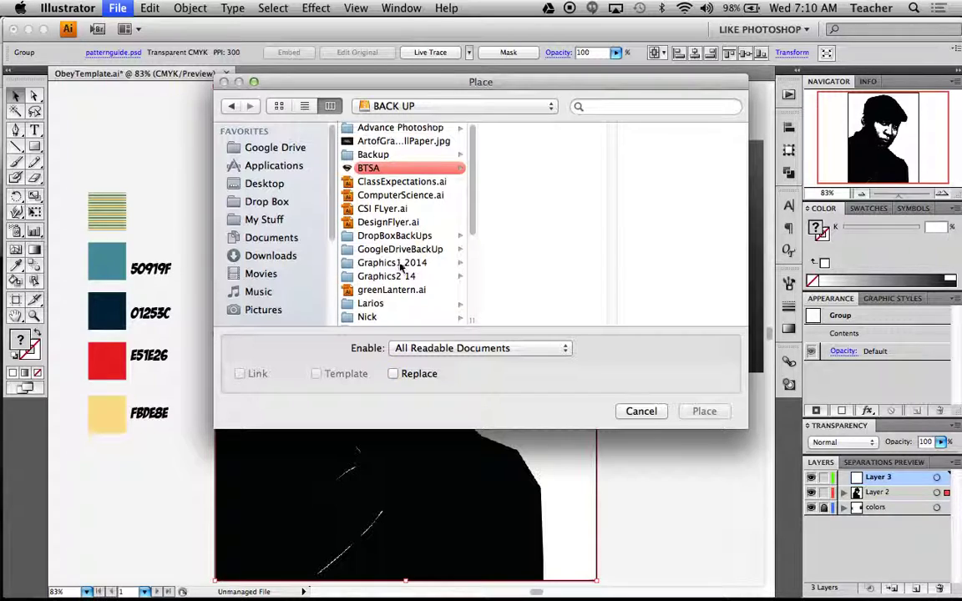
{"action": "left_click", "coordinate": [380, 276]}
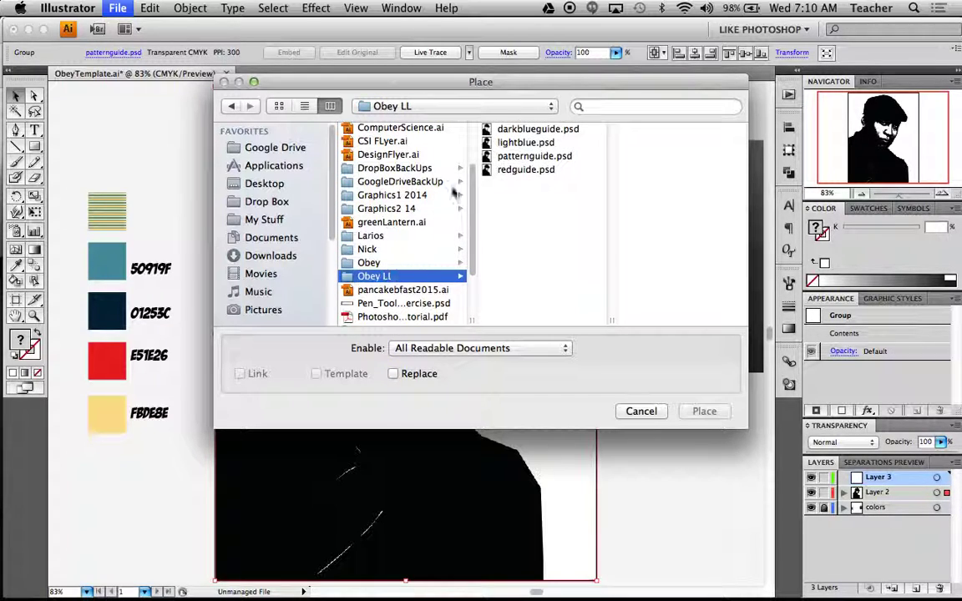
{"action": "left_click", "coordinate": [534, 145]}
{"action": "left_click", "coordinate": [698, 411]}
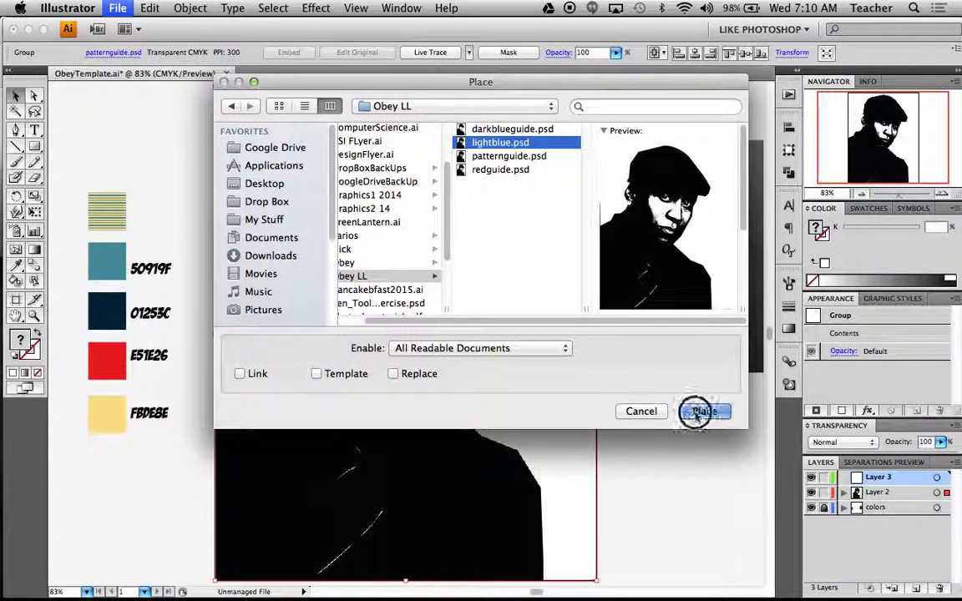
{"action": "left_click", "coordinate": [628, 110]}
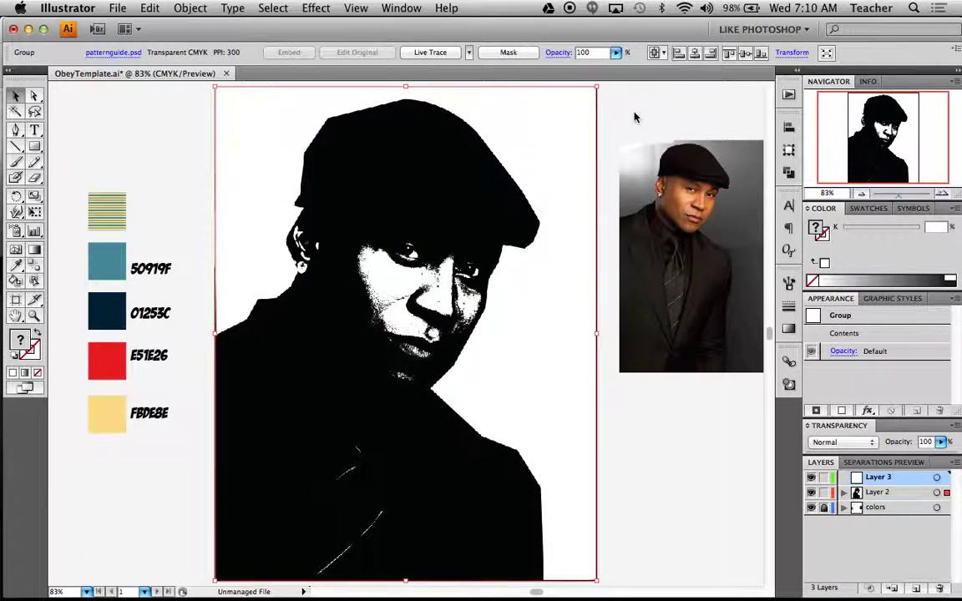
- Add a new layer above the light blue guide and place redguide.psd from the Obey LL folder, flattened to a single image
{"action": "left_click", "coordinate": [915, 589]}
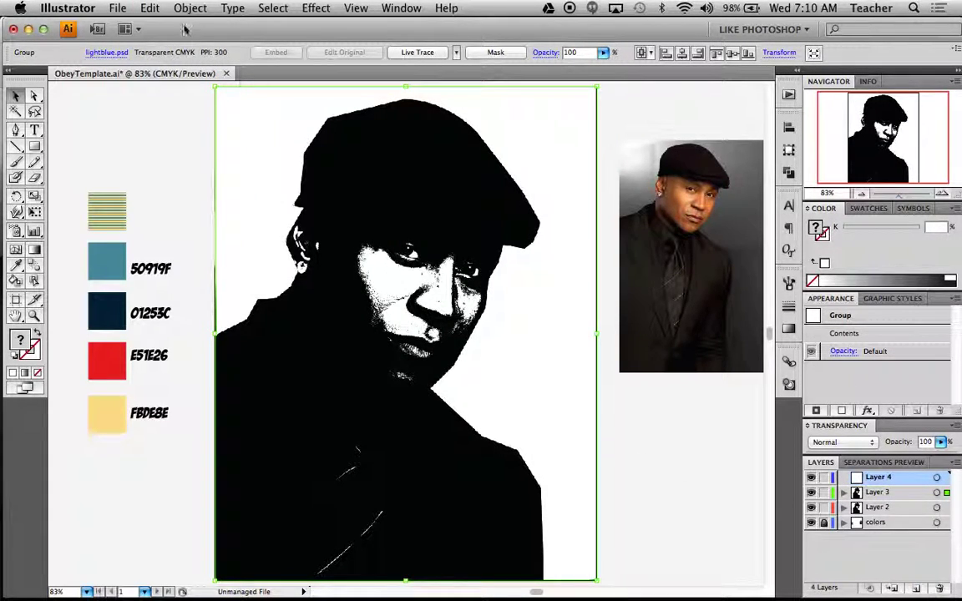
{"action": "left_click", "coordinate": [126, 9]}
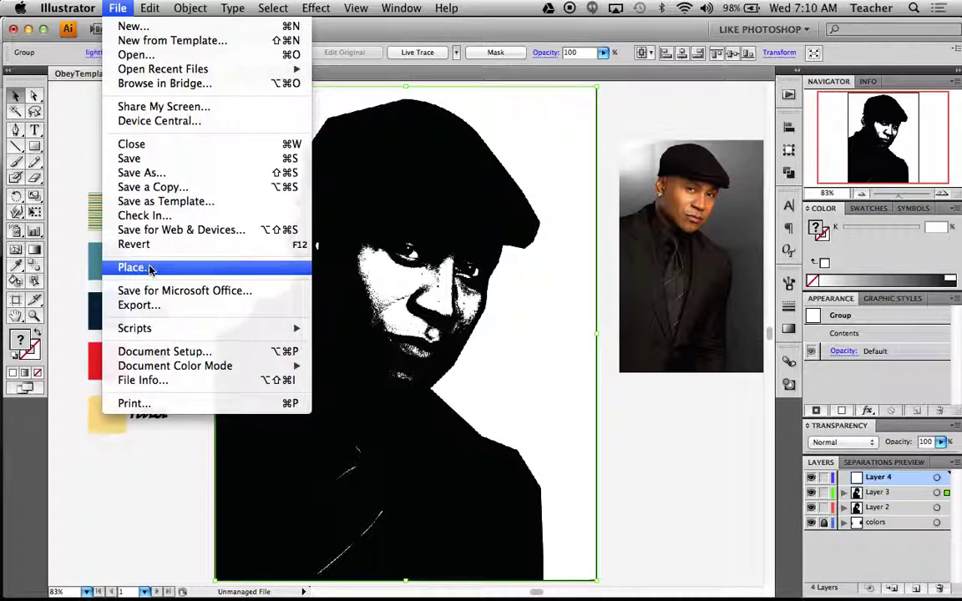
{"action": "left_click", "coordinate": [122, 267]}
{"action": "scroll", "coordinate": [411, 223], "scroll_direction": "down", "scroll_amount": 3}
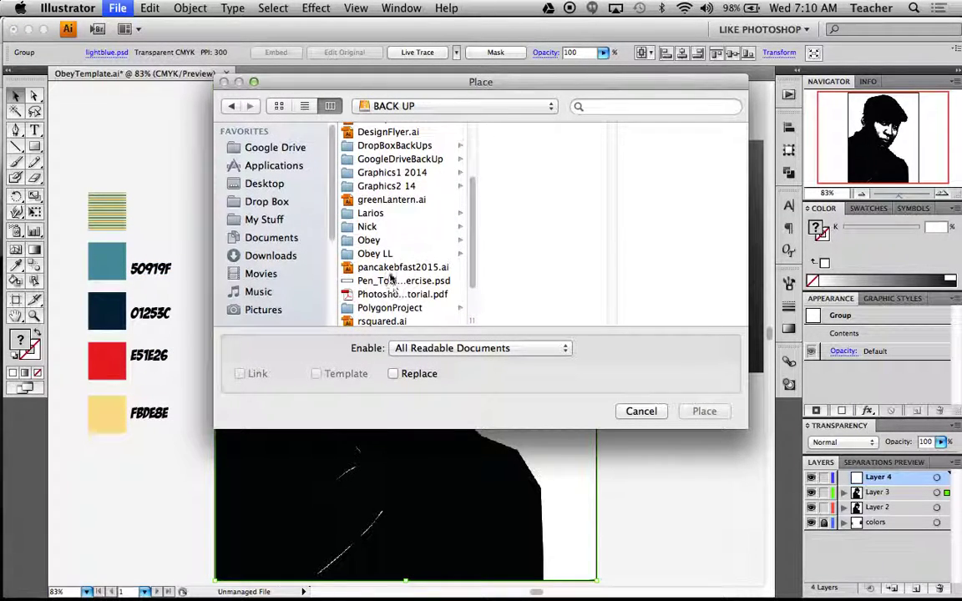
{"action": "left_click", "coordinate": [380, 253]}
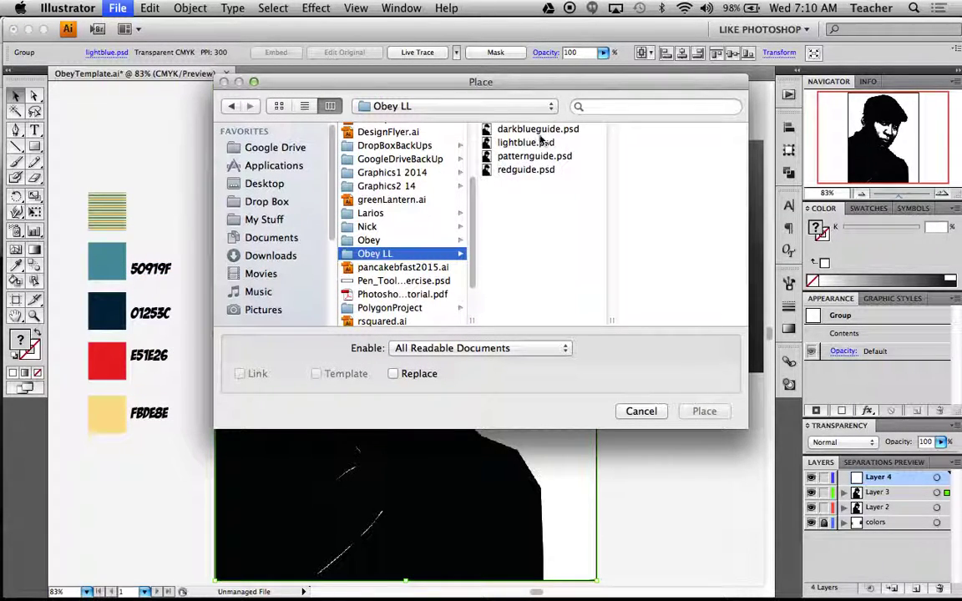
{"action": "left_click", "coordinate": [525, 170]}
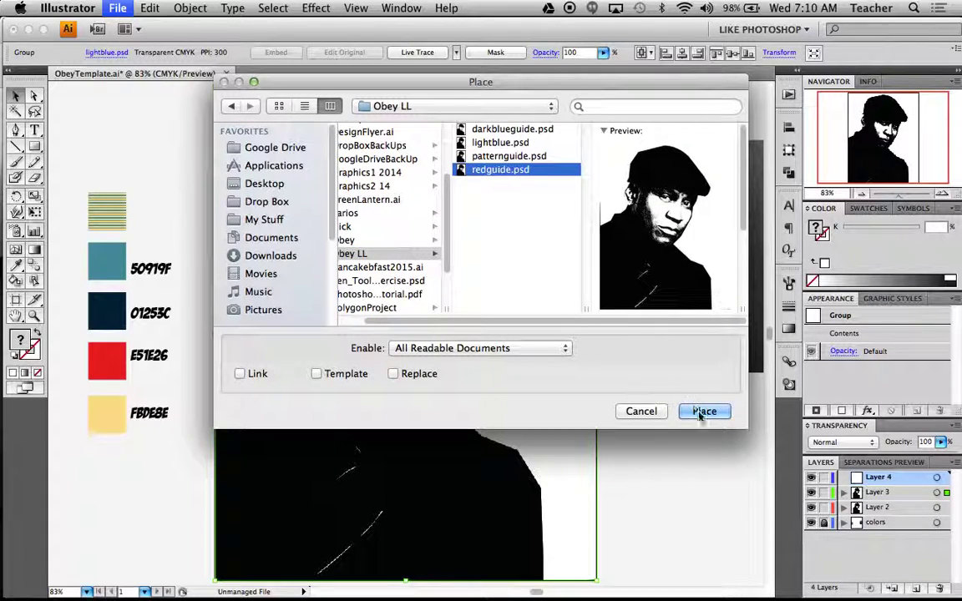
{"action": "left_click", "coordinate": [702, 409]}
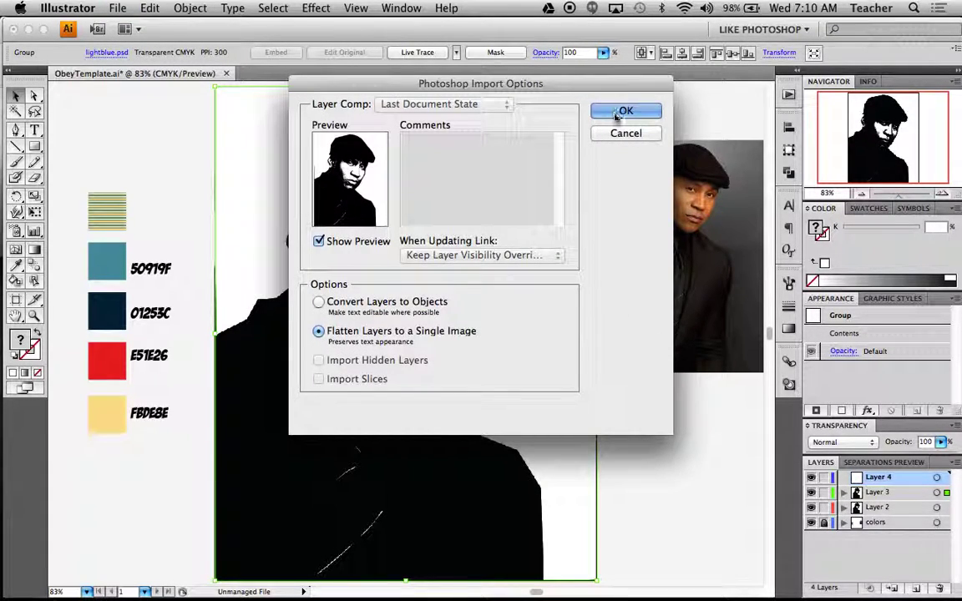
{"action": "left_click", "coordinate": [622, 113]}
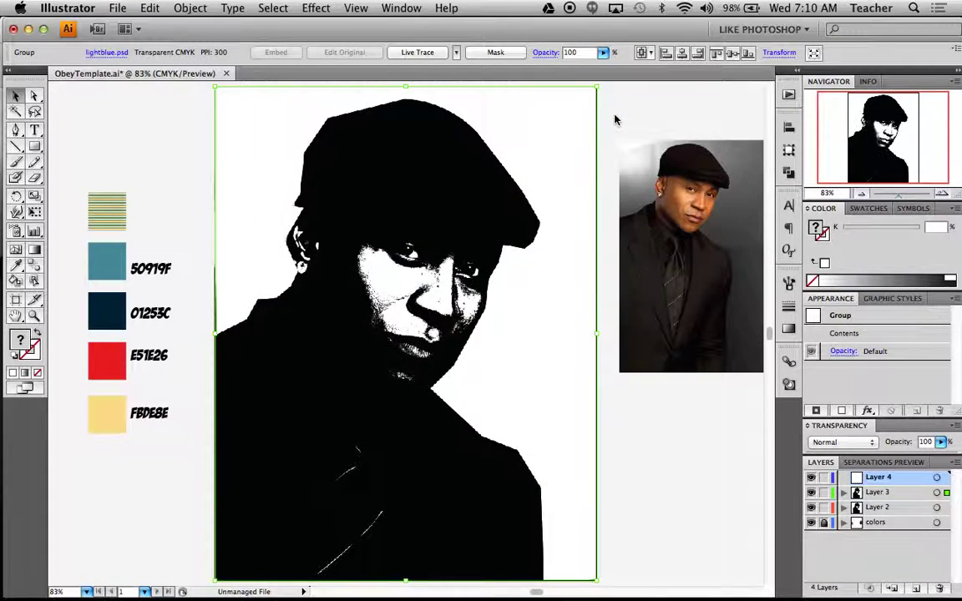
- Add a new layer above the red guide and place darkblueguide.psd from the Obey LL folder, flattened to a single image
{"action": "left_click", "coordinate": [916, 588]}
{"action": "left_click", "coordinate": [117, 8]}
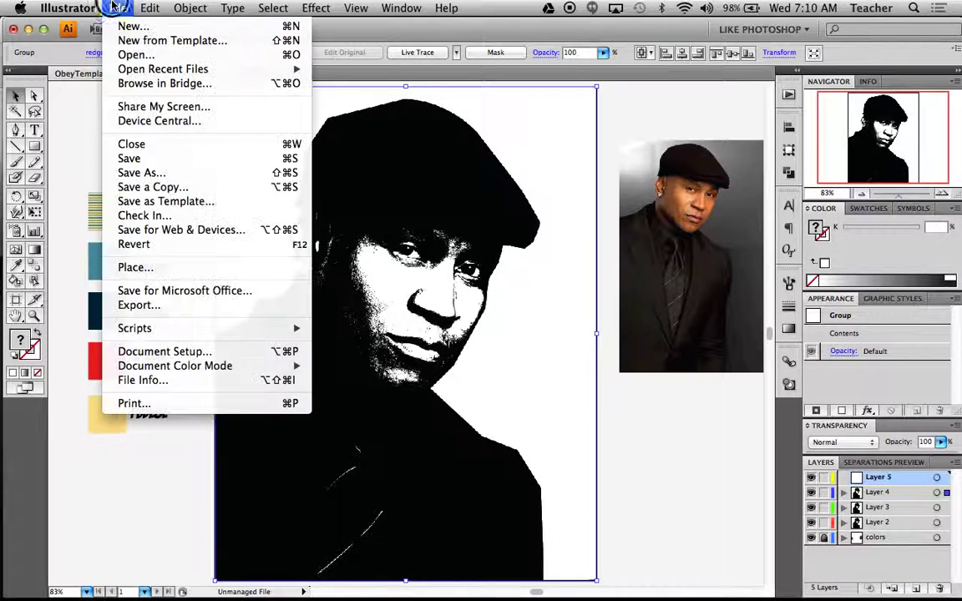
{"action": "left_click", "coordinate": [132, 268]}
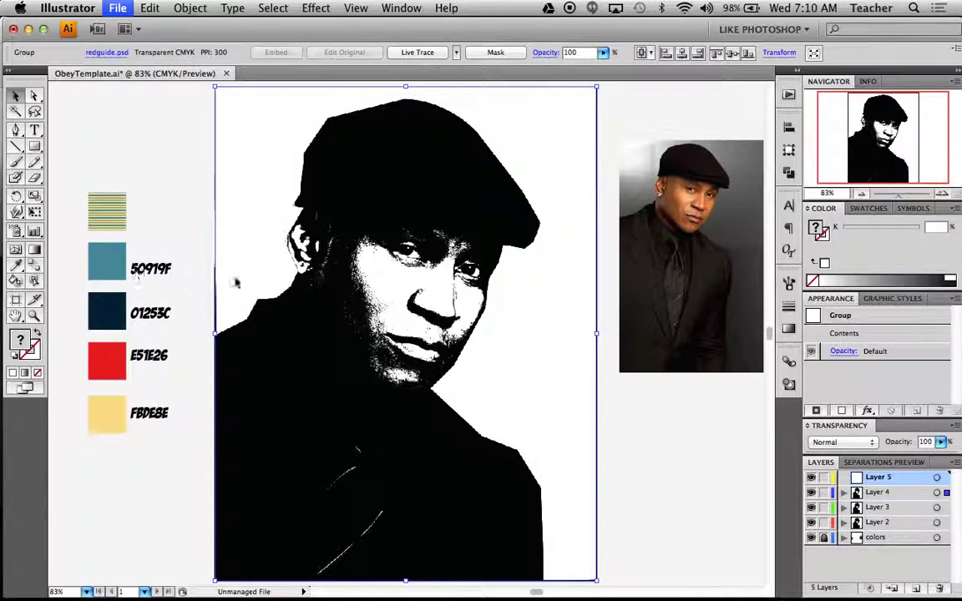
{"action": "scroll", "coordinate": [369, 250], "scroll_direction": "down", "scroll_amount": 3}
{"action": "left_click", "coordinate": [370, 256]}
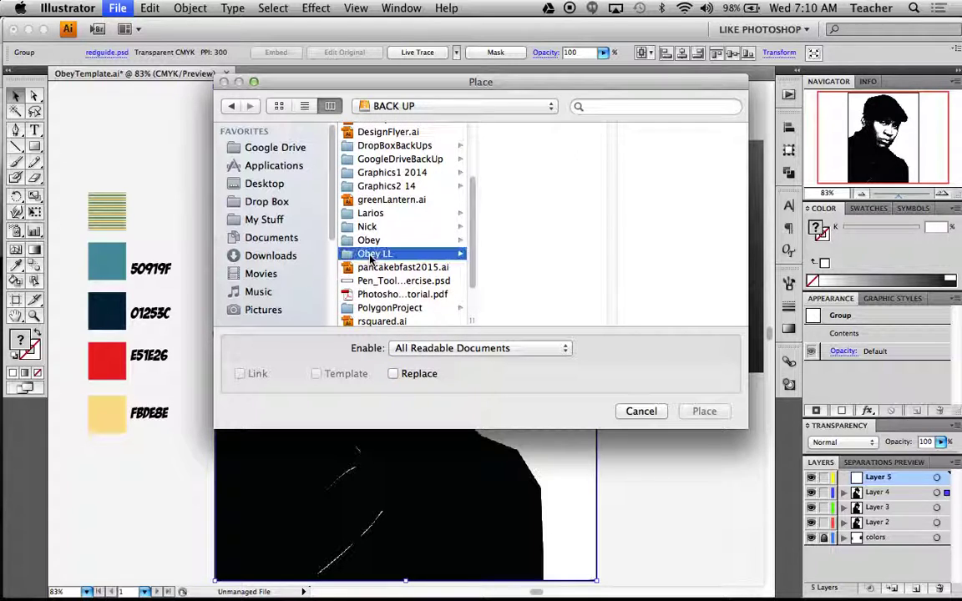
{"action": "left_click", "coordinate": [518, 128]}
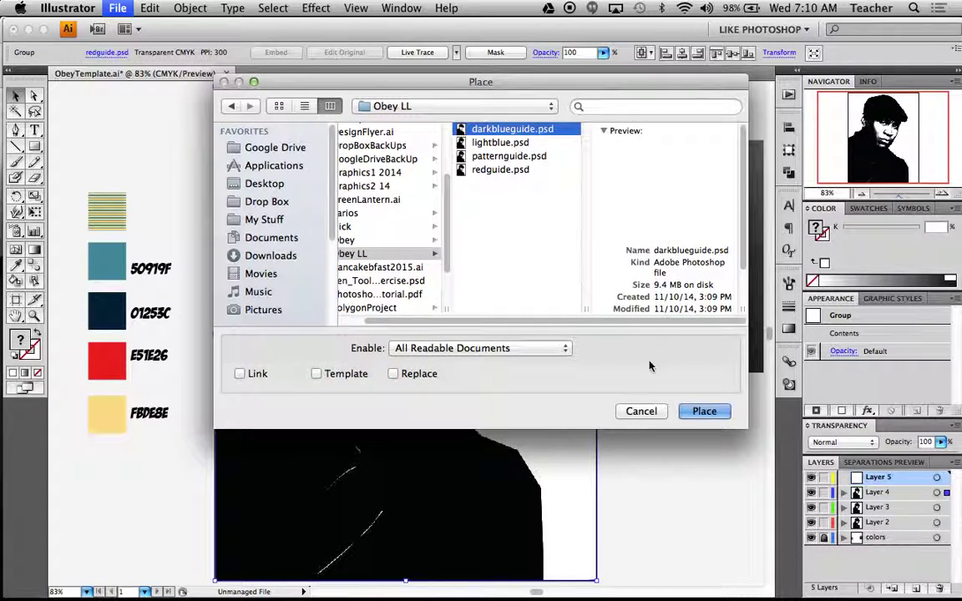
{"action": "left_click", "coordinate": [706, 411]}
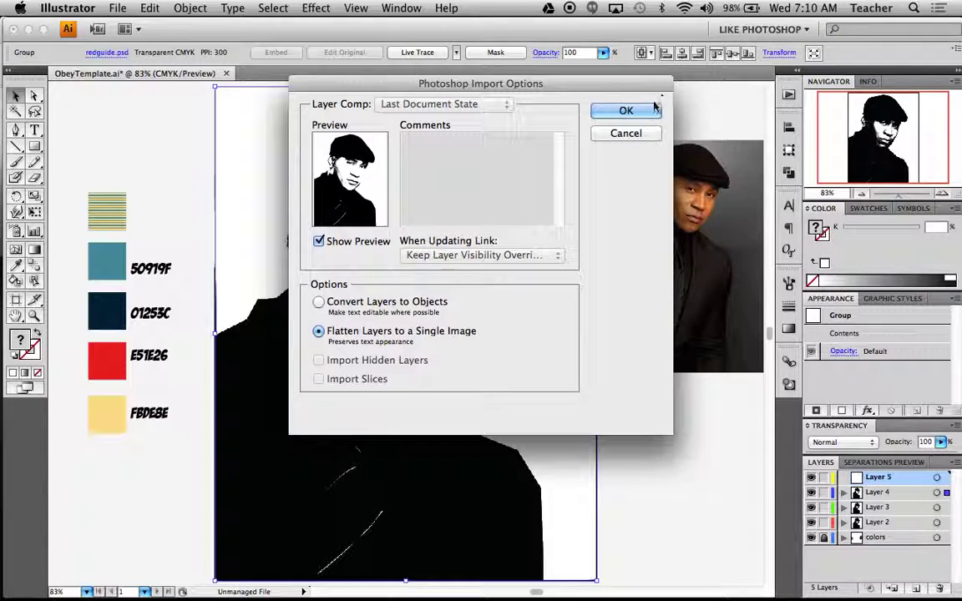
{"action": "left_click", "coordinate": [652, 111]}
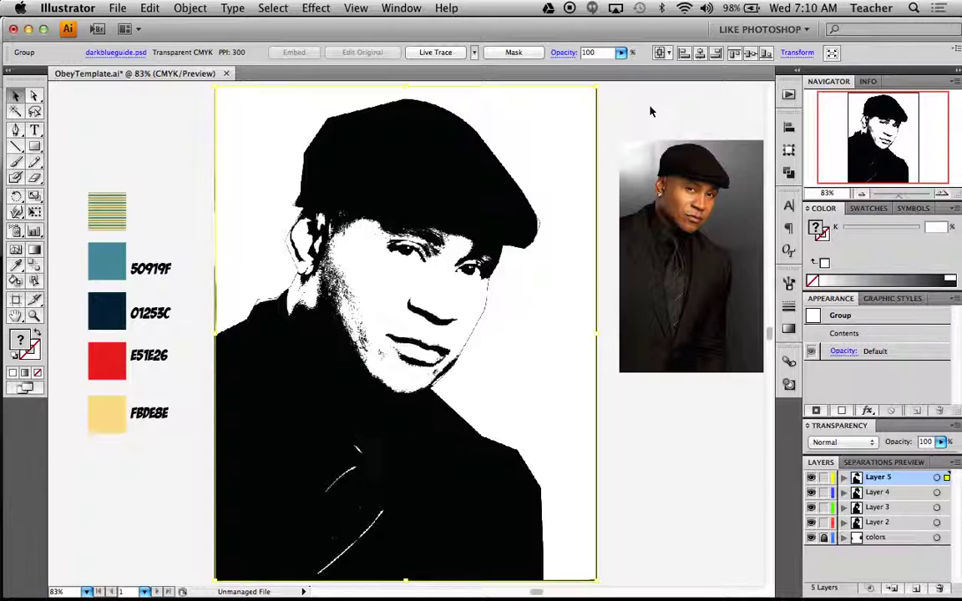
- Live Trace all four placed guide images together and expand the tracings into editable paths
{"action": "left_click_drag", "start_coordinate": [176, 94], "coordinate": [411, 219]}
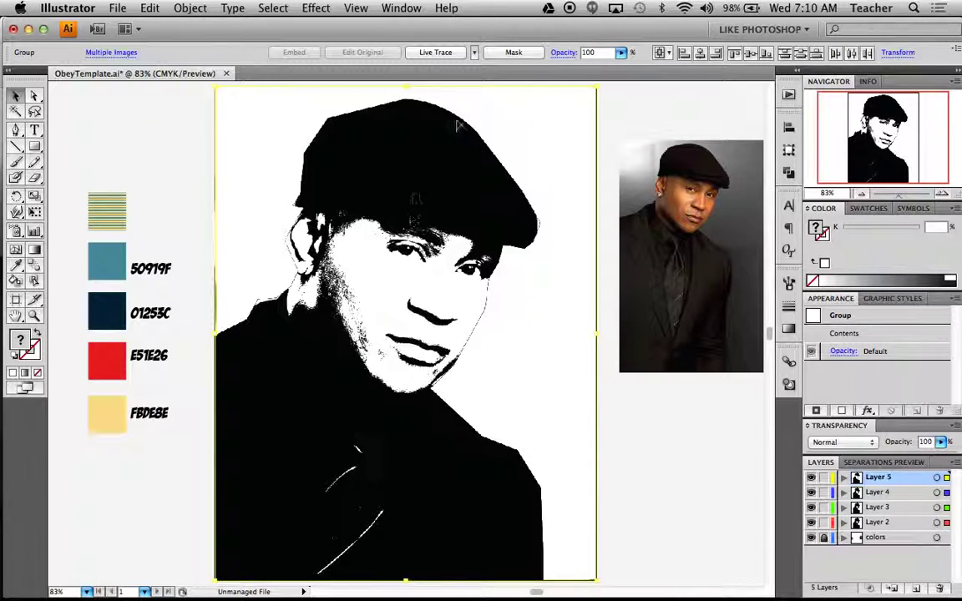
{"action": "left_click", "coordinate": [443, 53]}
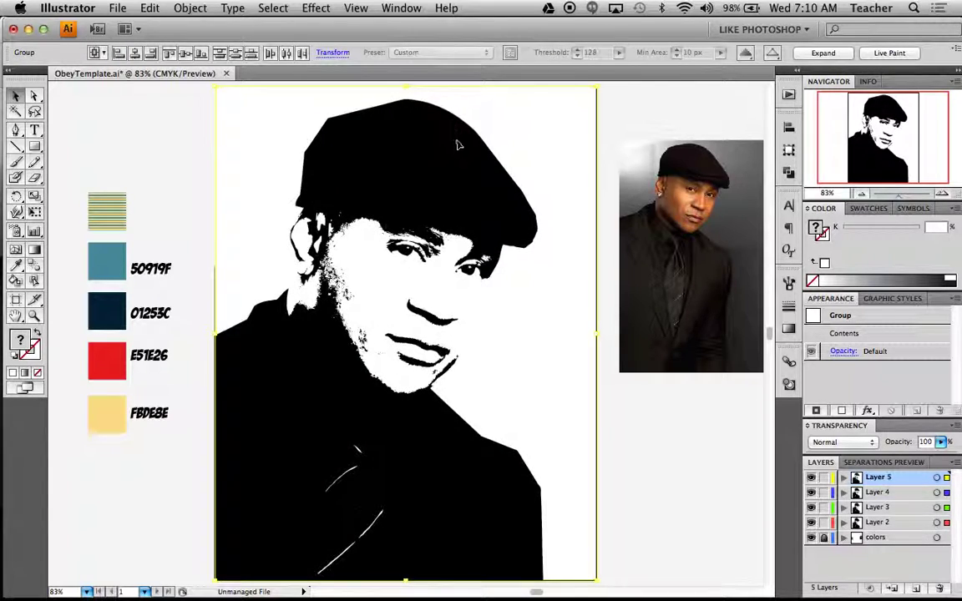
{"action": "left_click", "coordinate": [823, 52]}
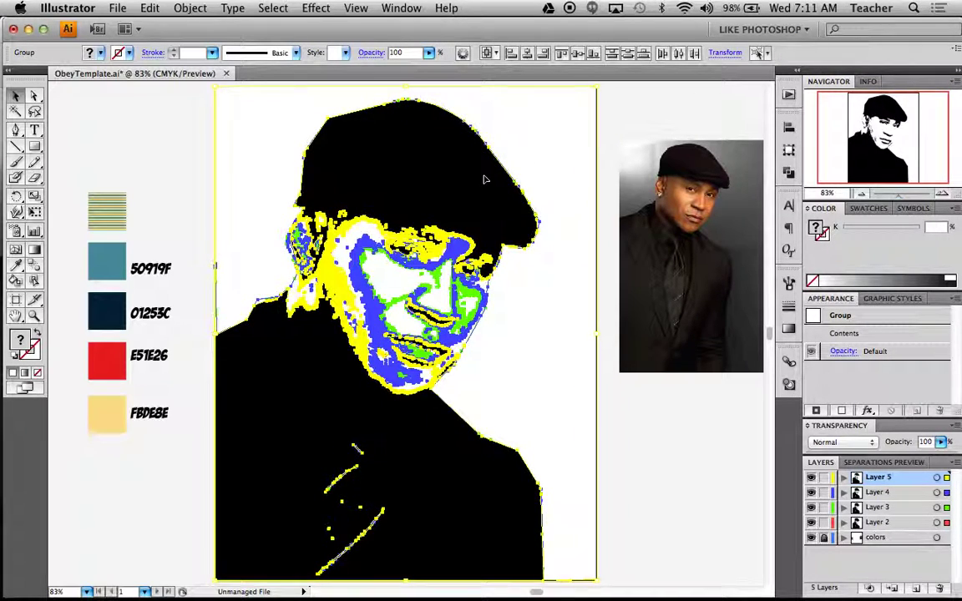
{"action": "left_click", "coordinate": [609, 118]}
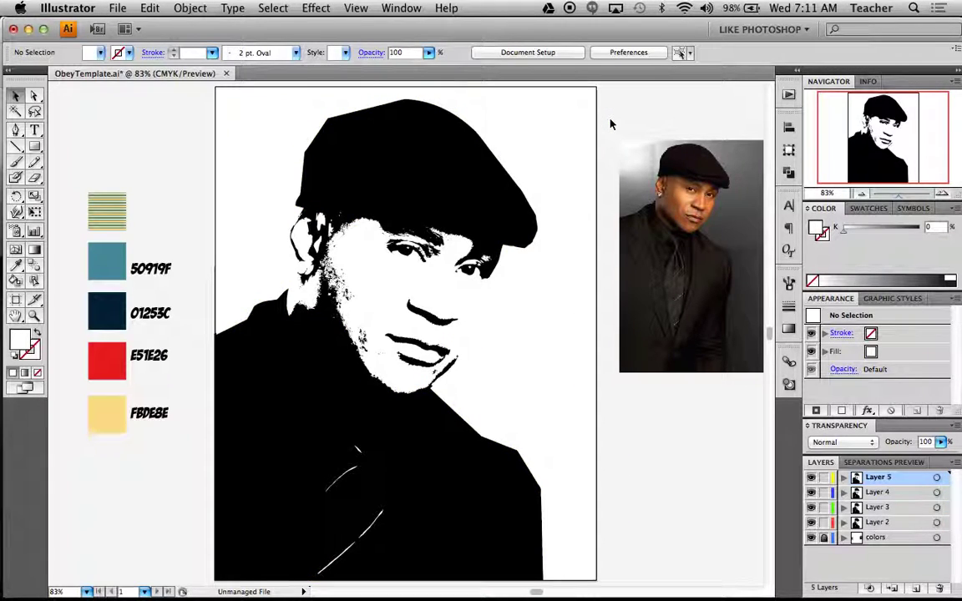
- Select all white areas across the four traced guides with the Magic Wand and delete them
{"action": "key", "text": "y"}
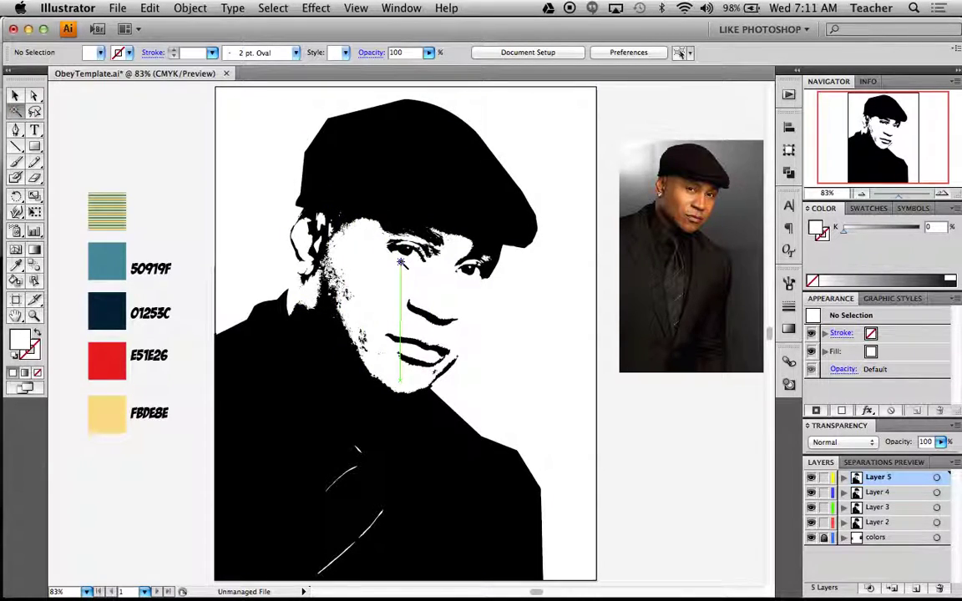
{"action": "left_click", "coordinate": [396, 270]}
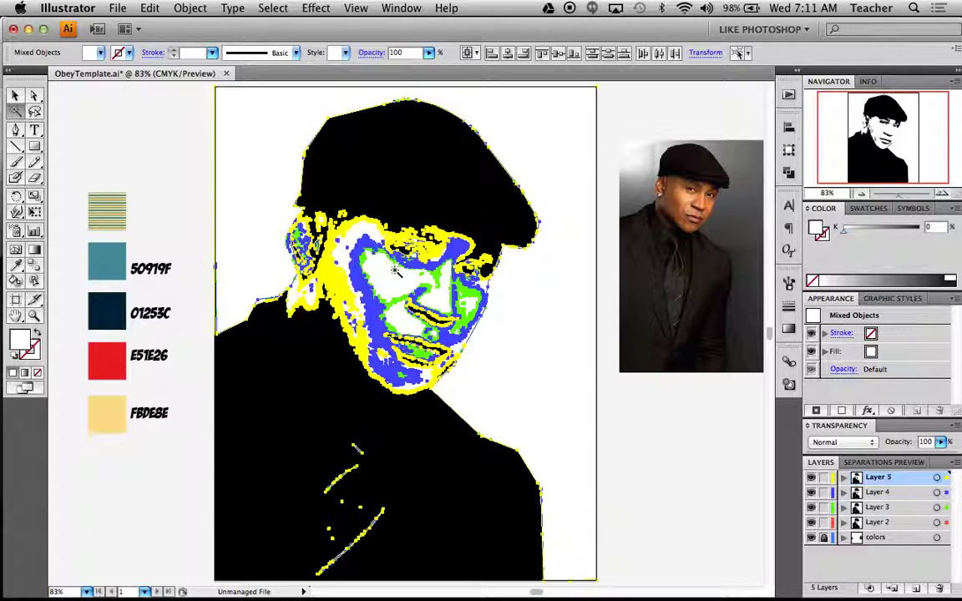
{"action": "key", "text": "Delete"}
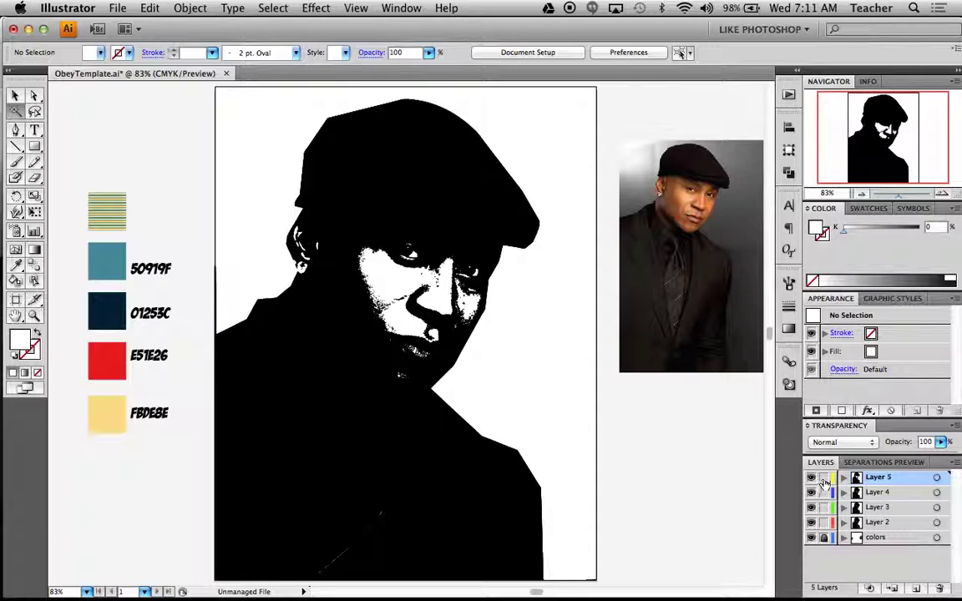
- Lock Layers 3 to 5, recolour the Layer 2 tracing with the striped pattern swatch, and lock Layer 2
{"action": "left_click_drag", "start_coordinate": [824, 482], "coordinate": [818, 512]}
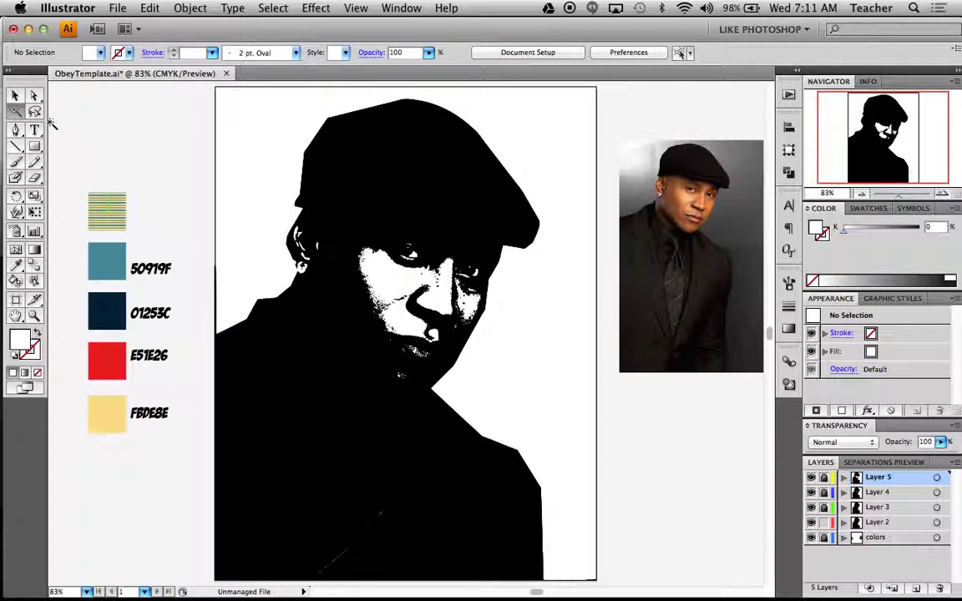
{"action": "left_click", "coordinate": [16, 96]}
{"action": "left_click", "coordinate": [347, 301]}
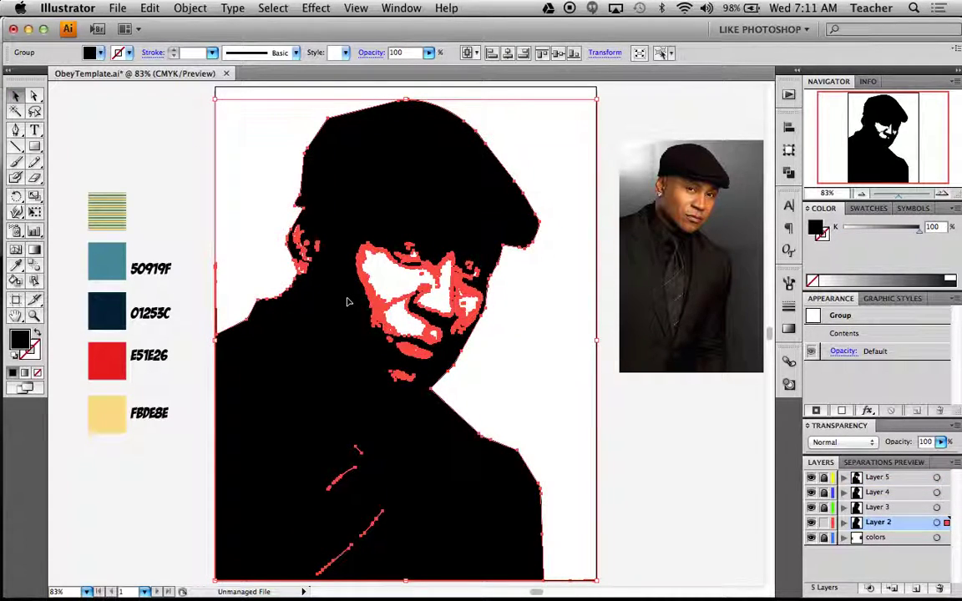
{"action": "key", "text": "i"}
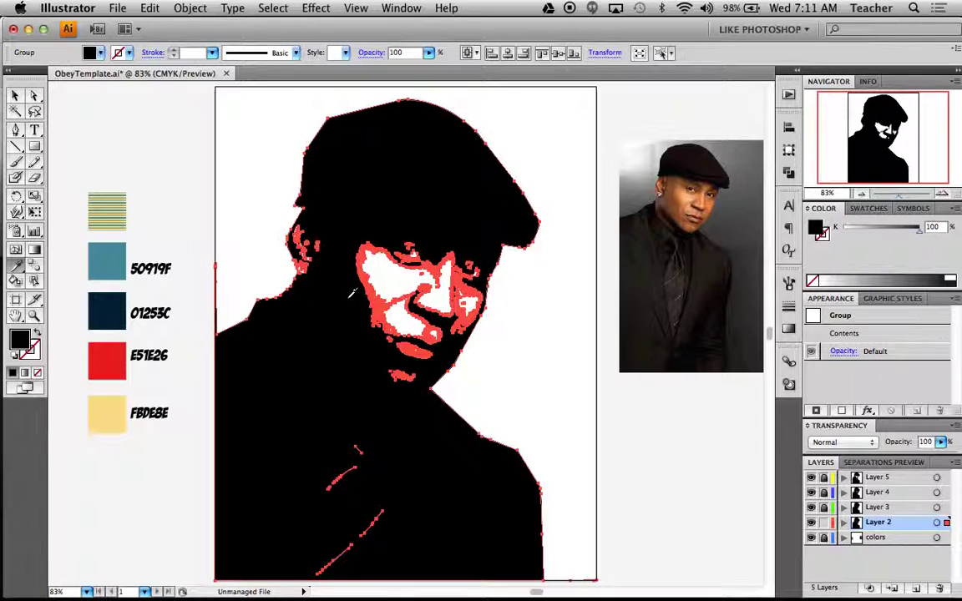
{"action": "left_click", "coordinate": [112, 204]}
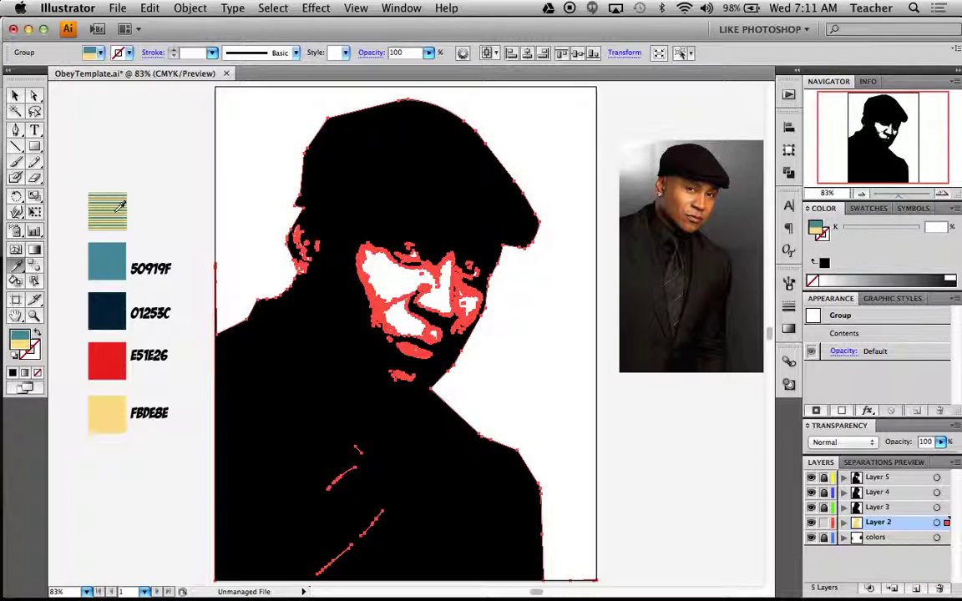
{"action": "left_click", "coordinate": [823, 522]}
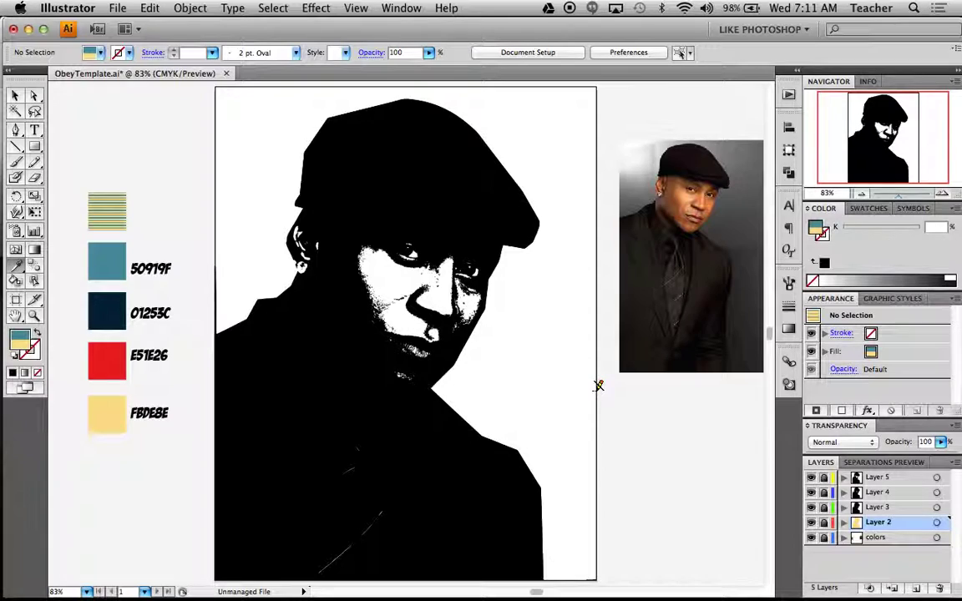
- Unlock Layer 3, fill its tracing with the light blue 50919F swatch, and lock the layer again
{"action": "left_click", "coordinate": [824, 507]}
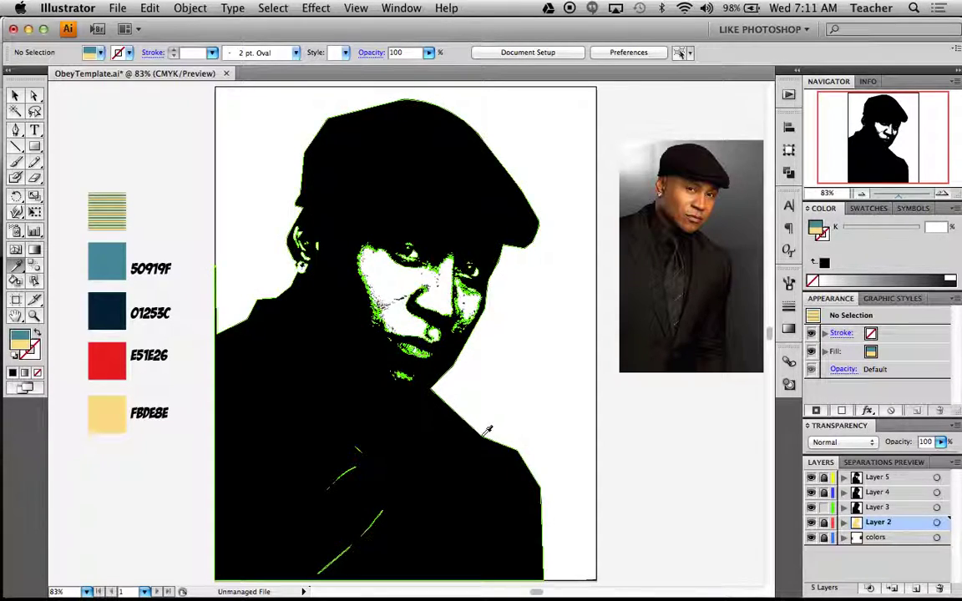
{"action": "key", "text": "v"}
{"action": "left_click", "coordinate": [437, 436]}
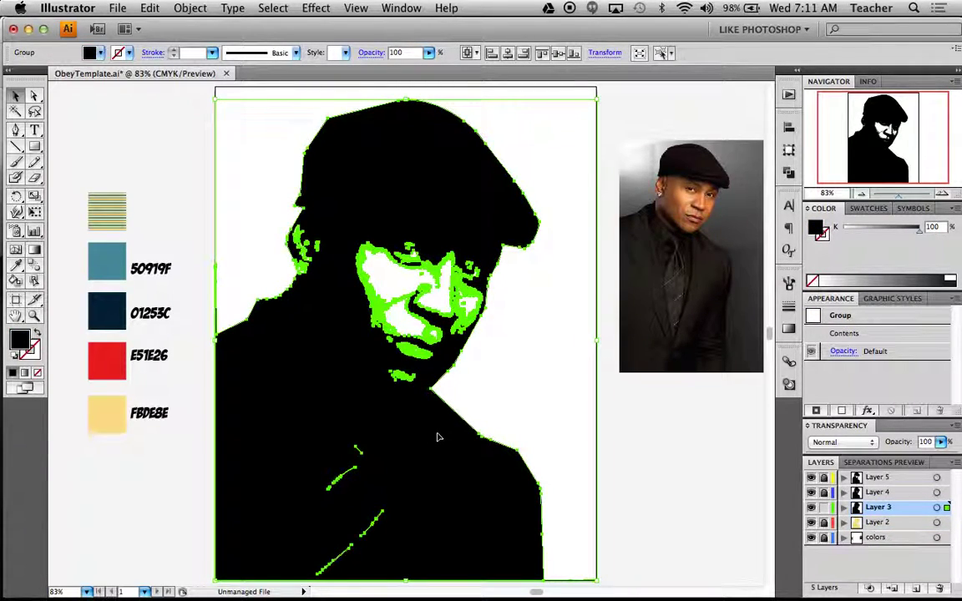
{"action": "key", "text": "i"}
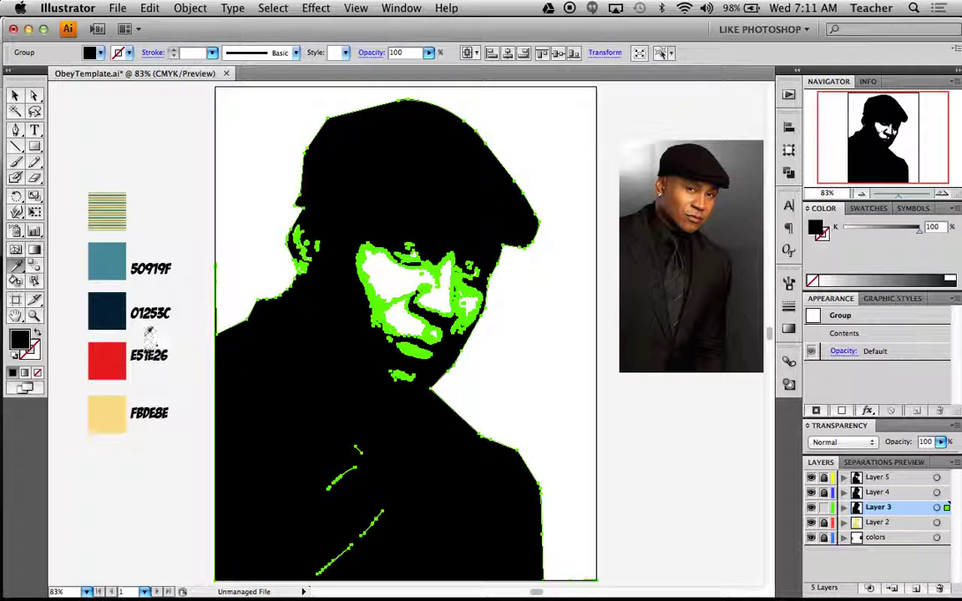
{"action": "left_click", "coordinate": [118, 255]}
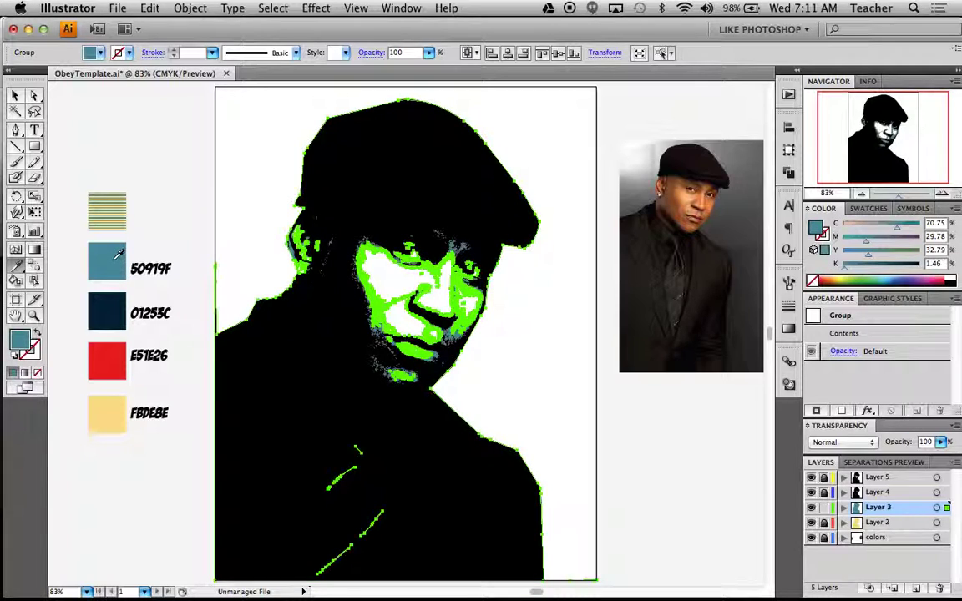
{"action": "left_click", "coordinate": [824, 507]}
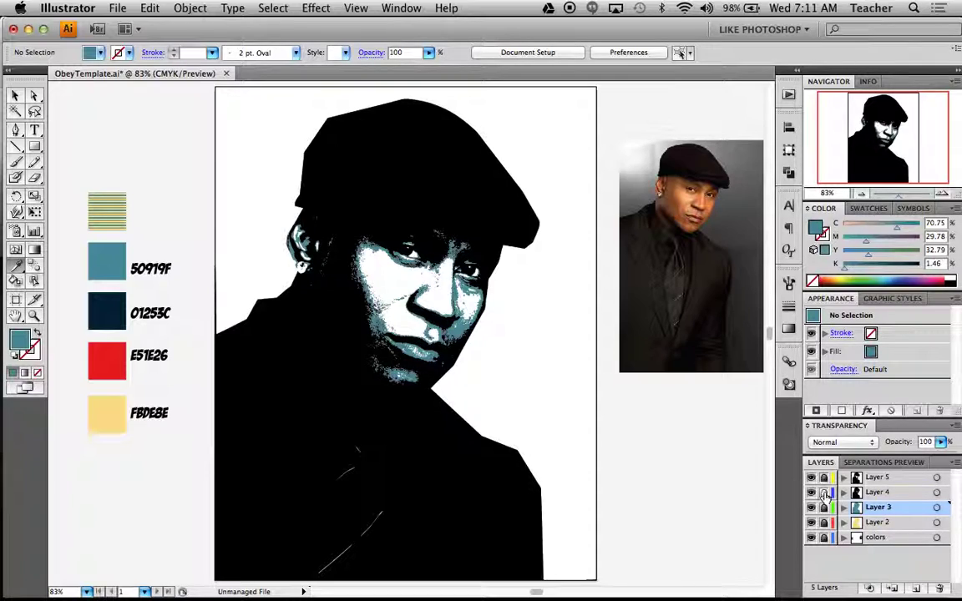
- Unlock Layer 4, fill its tracing with the red E51E26 swatch, and lock the layer again
{"action": "left_click", "coordinate": [824, 493]}
{"action": "key", "text": "v"}
{"action": "left_click", "coordinate": [452, 444]}
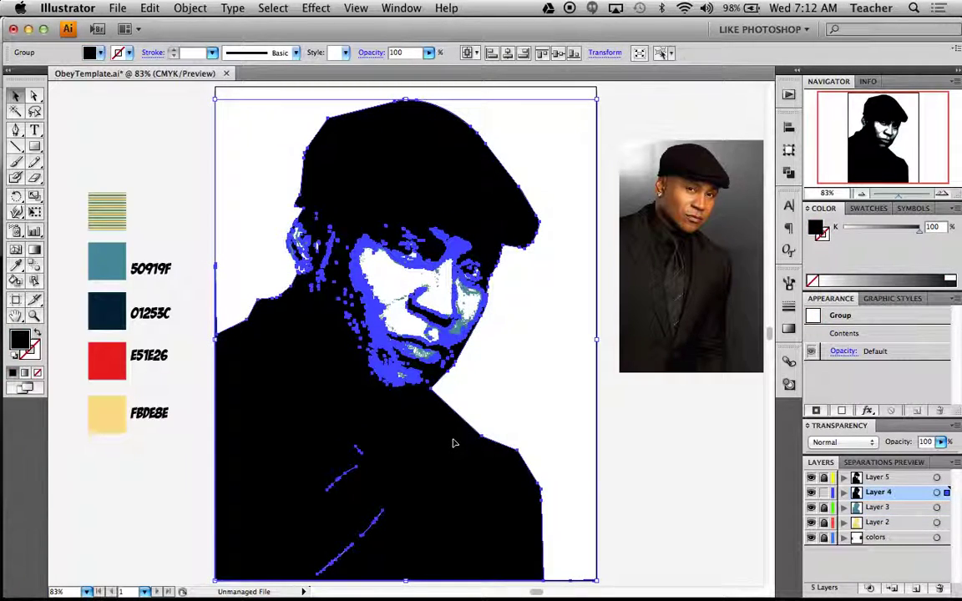
{"action": "key", "text": "i"}
{"action": "left_click", "coordinate": [123, 359]}
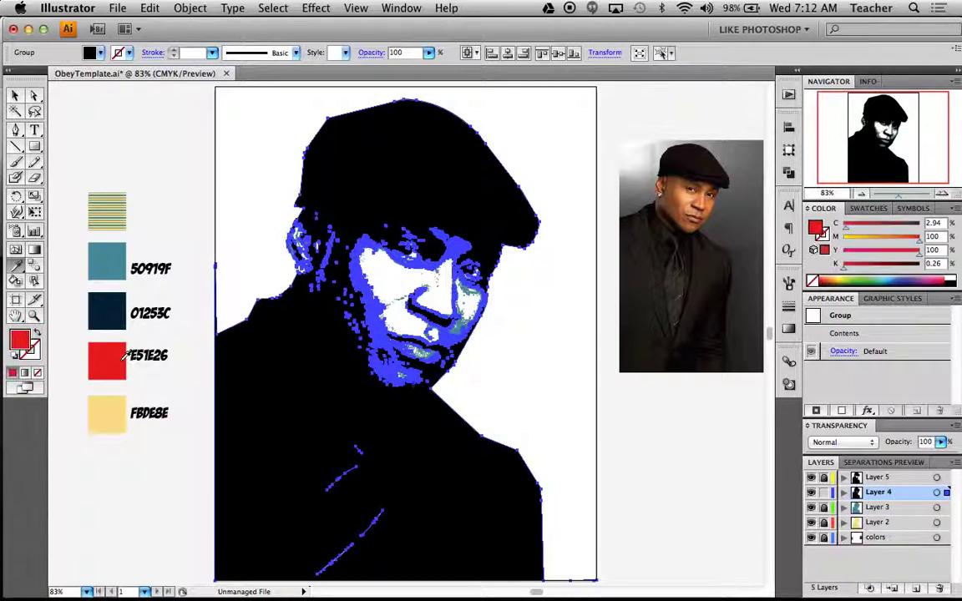
{"action": "left_click", "coordinate": [824, 496]}
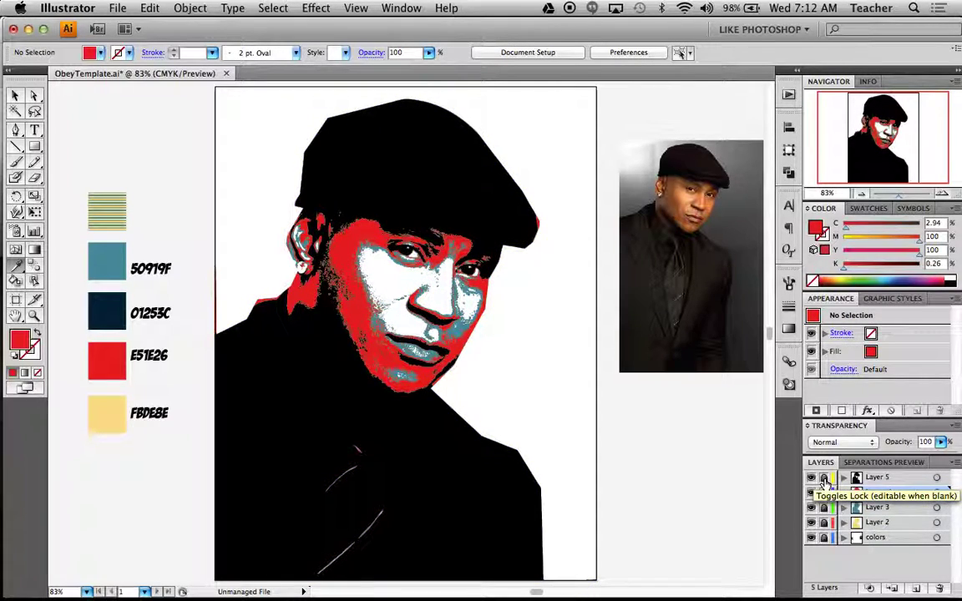
- Unlock Layer 5, fill its tracing with the dark blue 01253C swatch, and lock the layer again
{"action": "left_click", "coordinate": [824, 479]}
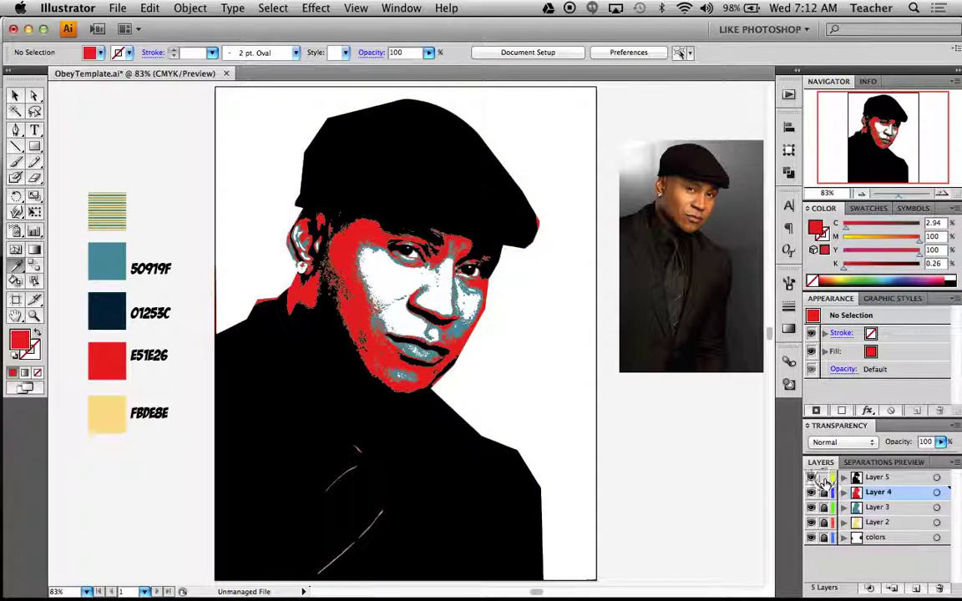
{"action": "key", "text": "v"}
{"action": "left_click", "coordinate": [446, 397]}
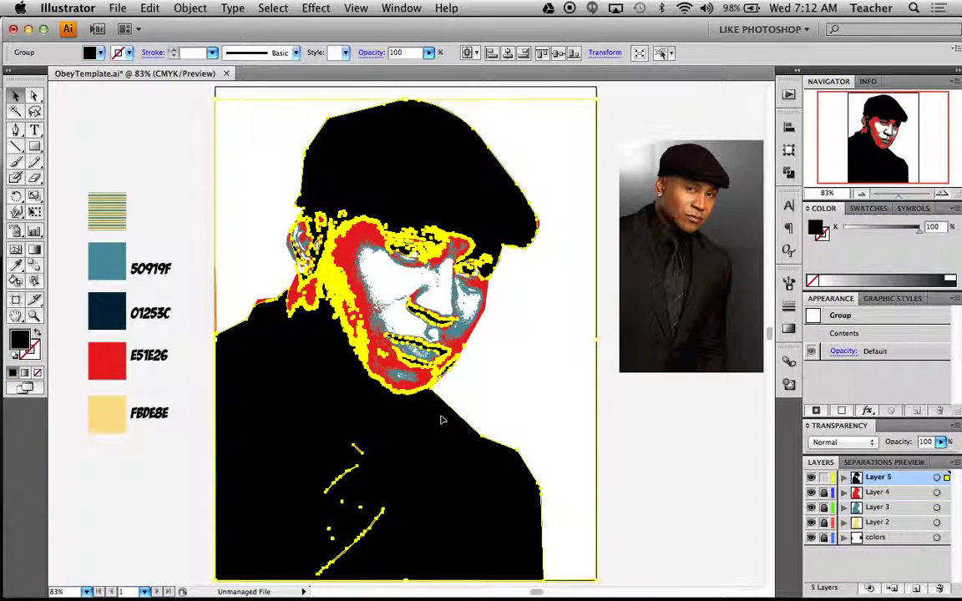
{"action": "key", "text": "i"}
{"action": "left_click", "coordinate": [108, 311]}
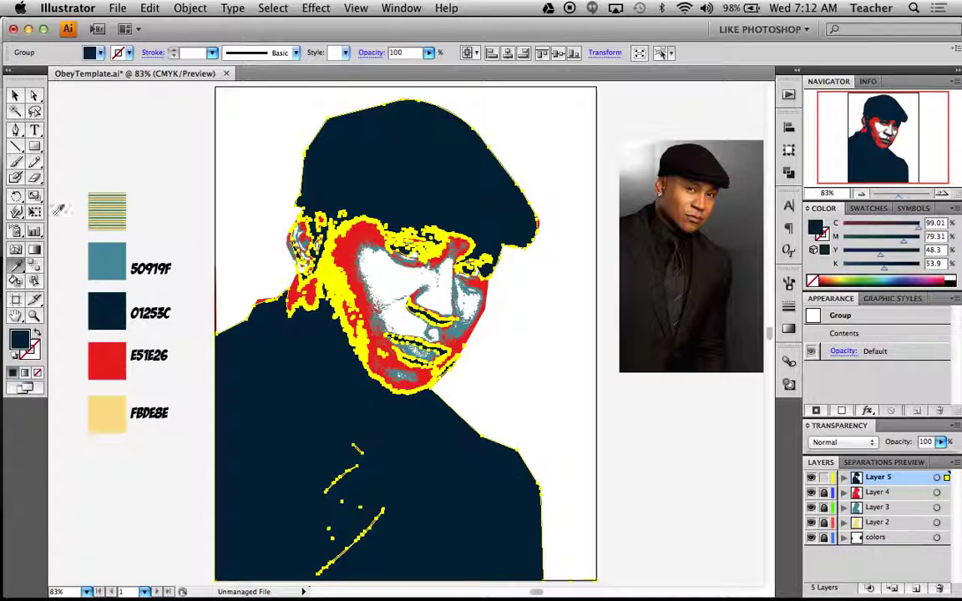
{"action": "left_click", "coordinate": [17, 96]}
{"action": "left_click", "coordinate": [212, 189]}
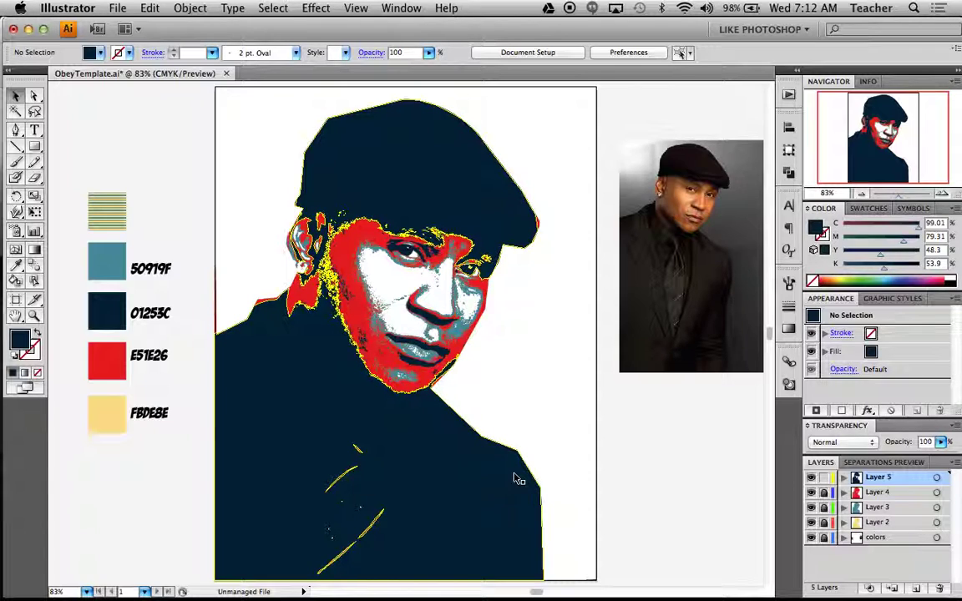
{"action": "left_click", "coordinate": [823, 477]}
- Add a new layer just above the colors layer and draw an artboard-sized background rectangle filled with the yellow FBDE8E swatch
{"action": "scroll", "coordinate": [606, 509], "scroll_direction": "down", "scroll_amount": 3}
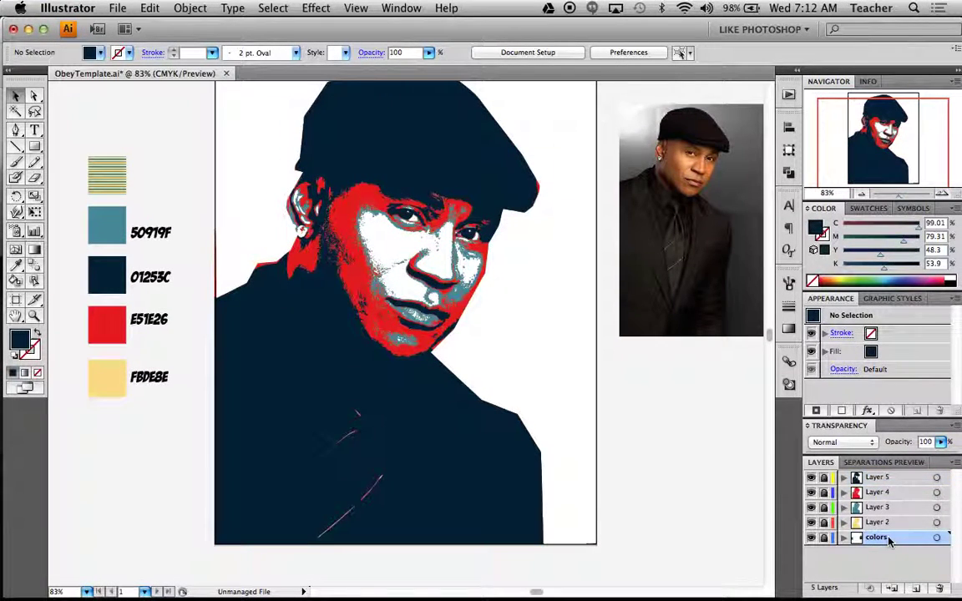
{"action": "left_click", "coordinate": [917, 590]}
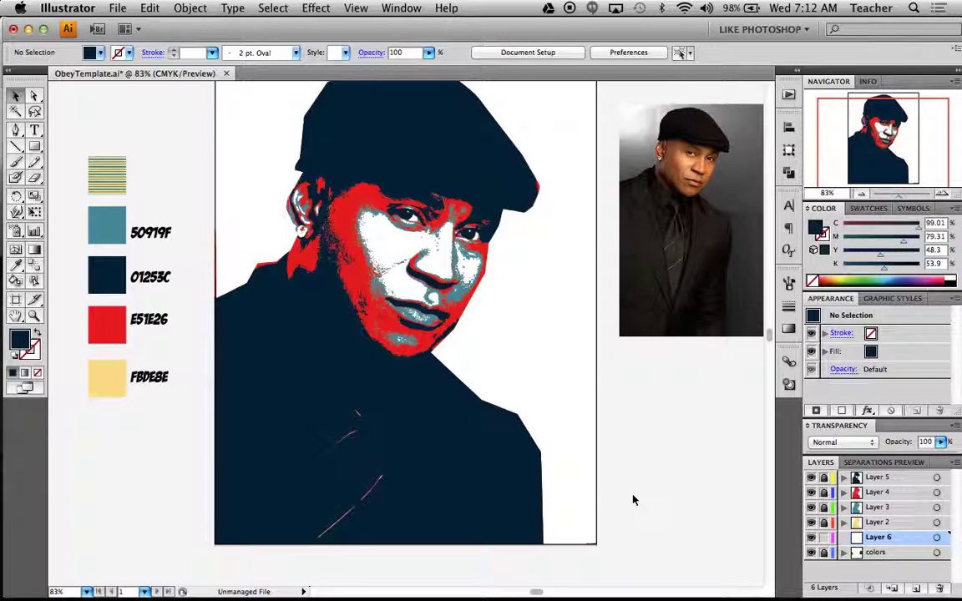
{"action": "key", "text": "m"}
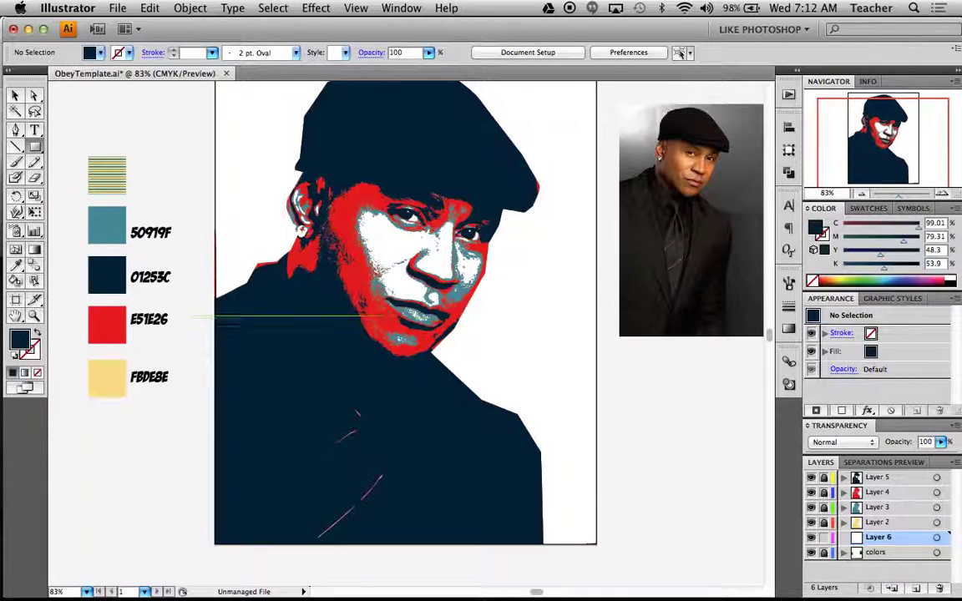
{"action": "scroll", "coordinate": [190, 357], "scroll_direction": "up", "scroll_amount": 2}
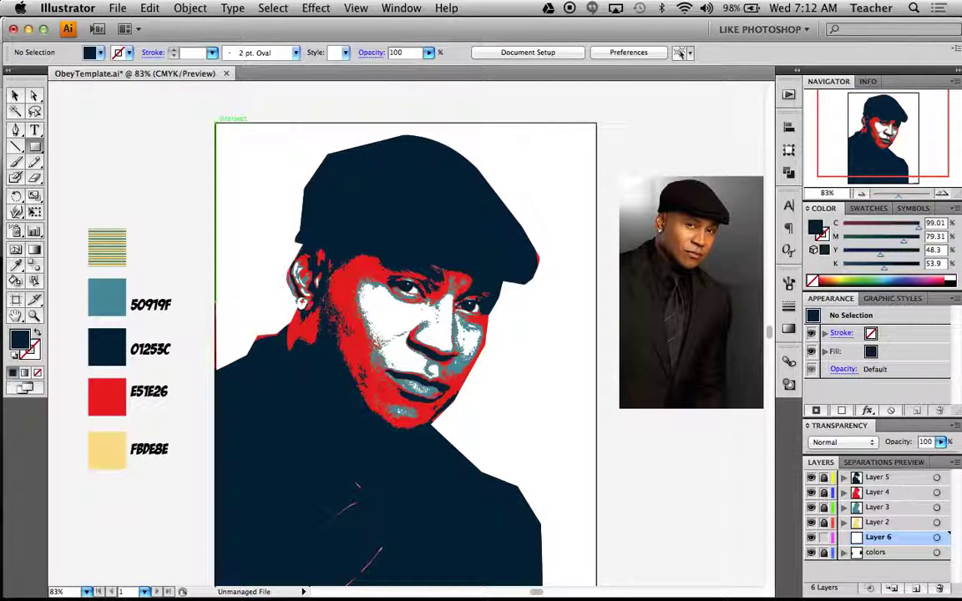
{"action": "left_click_drag", "start_coordinate": [216, 124], "coordinate": [596, 399]}
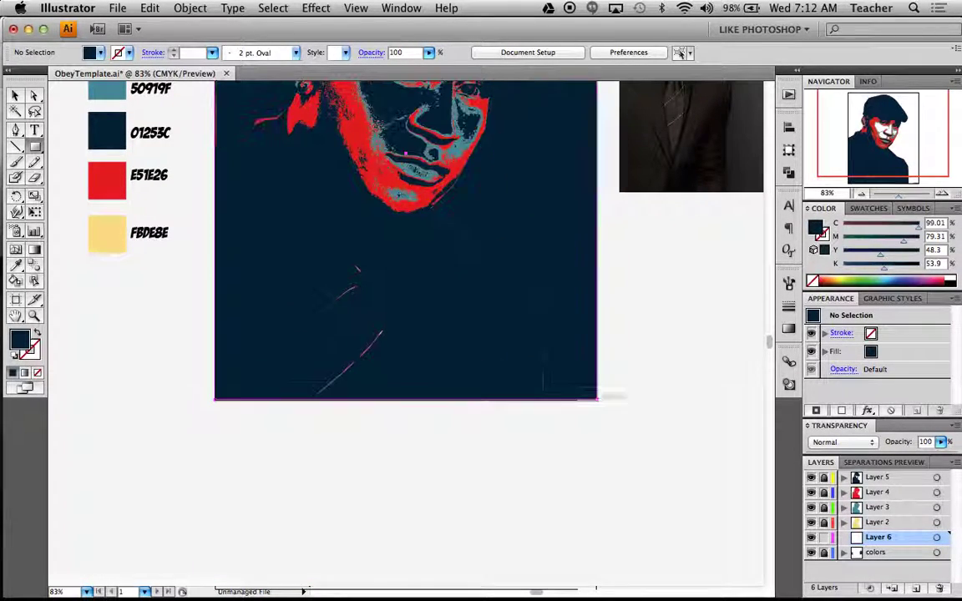
{"action": "scroll", "coordinate": [443, 409], "scroll_direction": "up", "scroll_amount": 5}
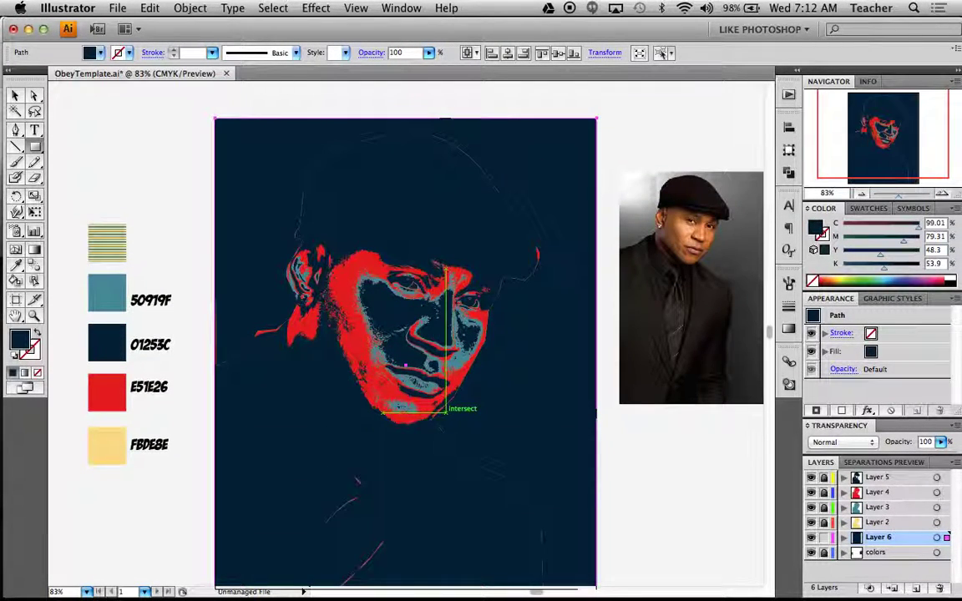
{"action": "key", "text": "i"}
{"action": "left_click", "coordinate": [123, 434]}
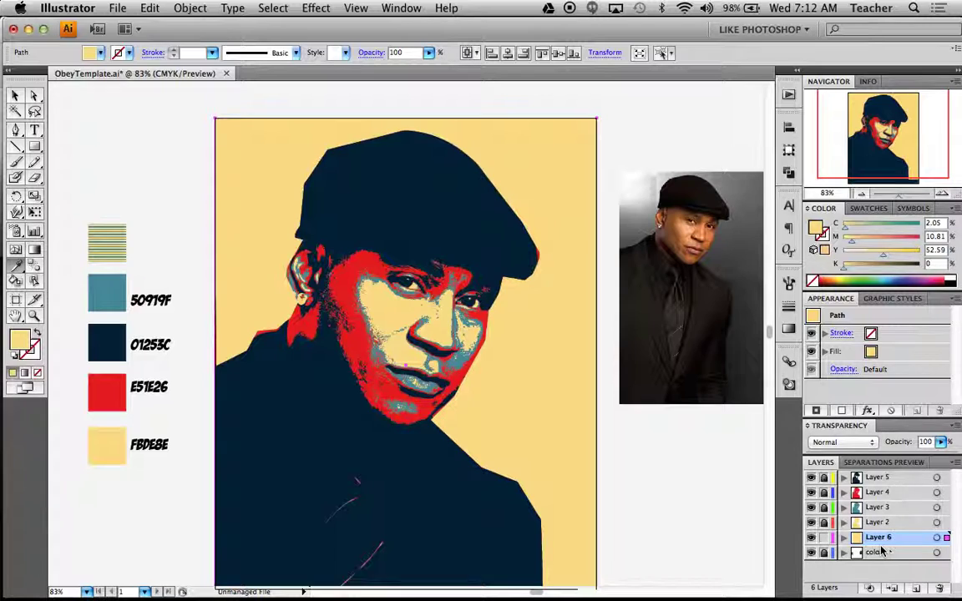
- Draw a tall rectangle inset from the poster edges over the left half of the background and fill it with light blue 50919F
{"action": "key", "text": "m"}
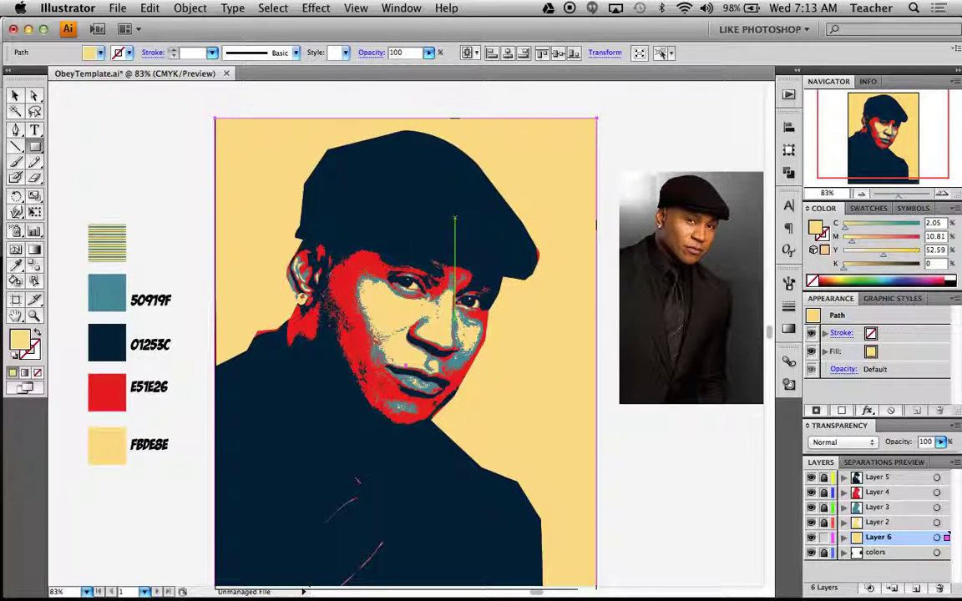
{"action": "left_click_drag", "start_coordinate": [239, 136], "coordinate": [420, 409]}
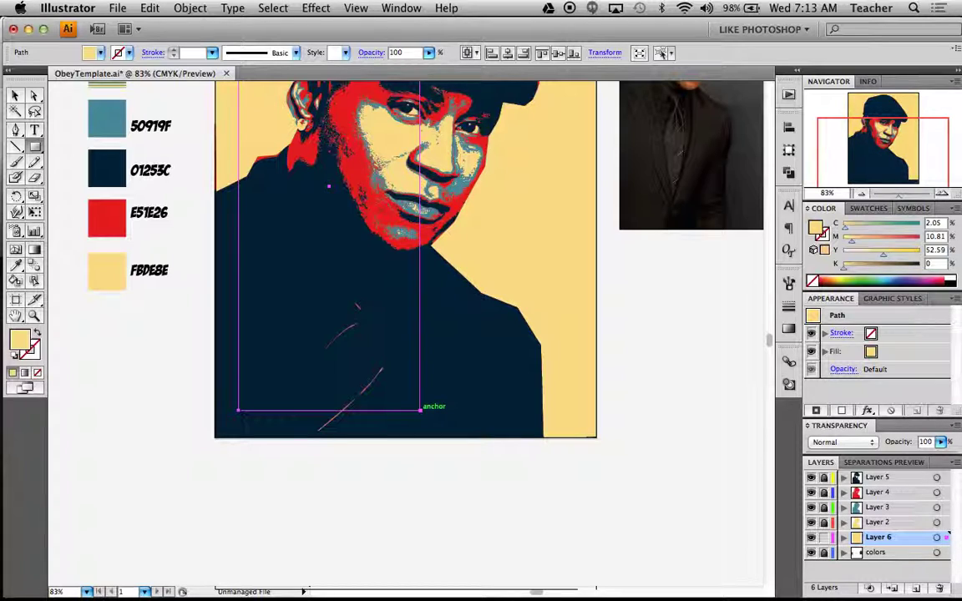
{"action": "left_click", "coordinate": [119, 121]}
{"action": "scroll", "coordinate": [254, 196], "scroll_direction": "up", "scroll_amount": 5}
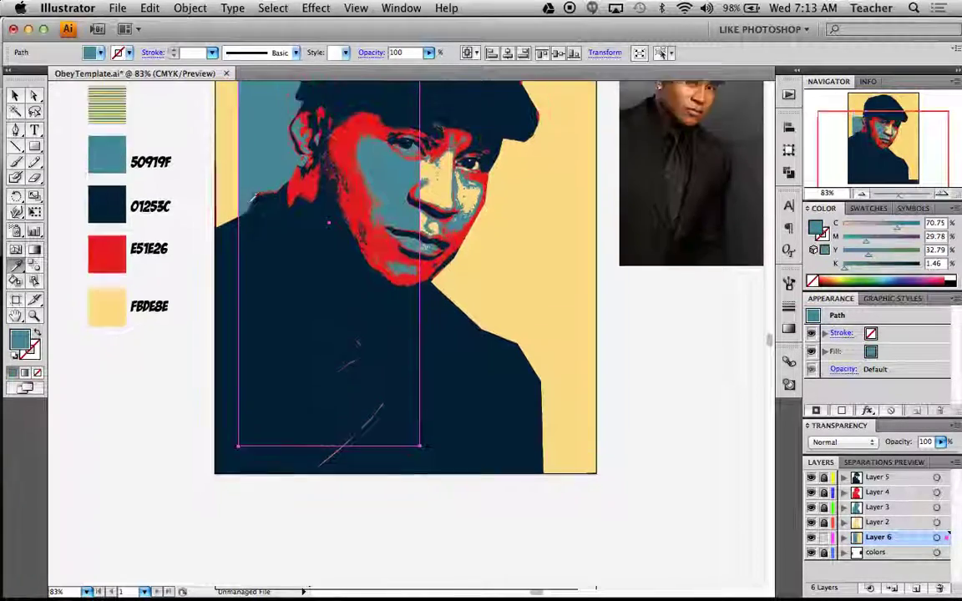
- Duplicate the light blue rectangle across to the right half of the poster and fill the copy with red E51E26
{"action": "key", "text": "v"}
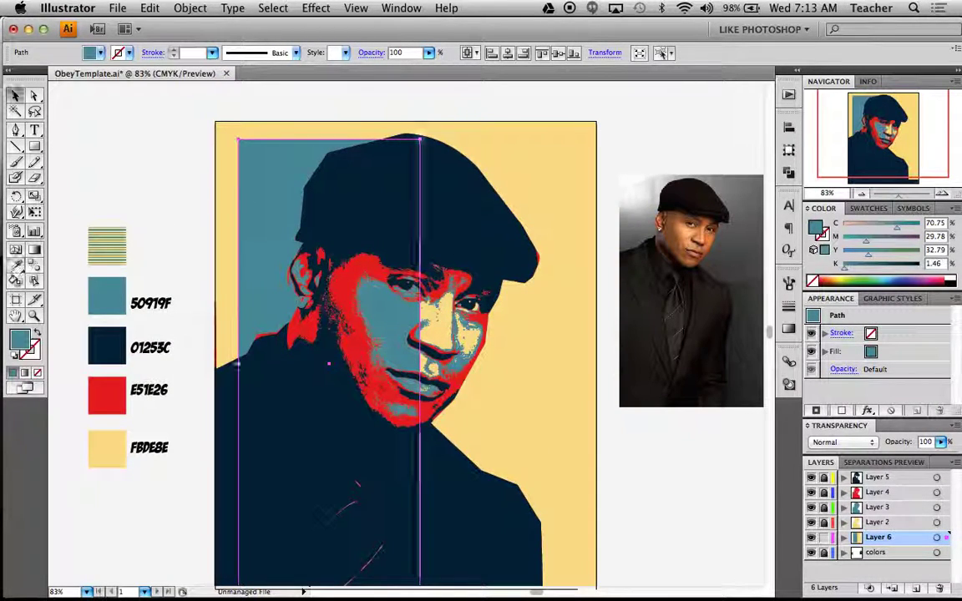
{"action": "left_click_drag", "start_coordinate": [249, 205], "coordinate": [402, 206]}
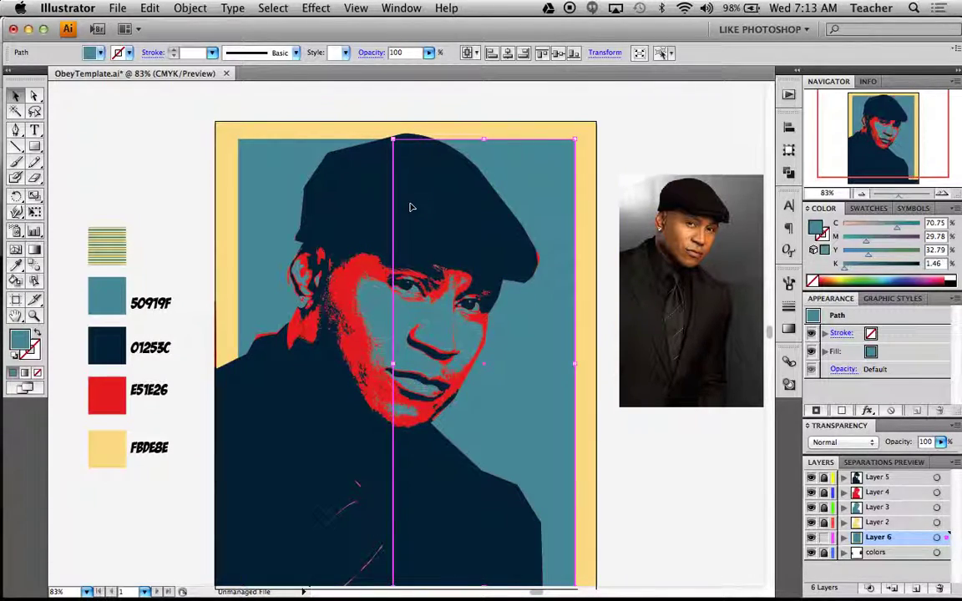
{"action": "key", "text": "i"}
{"action": "left_click", "coordinate": [120, 388]}
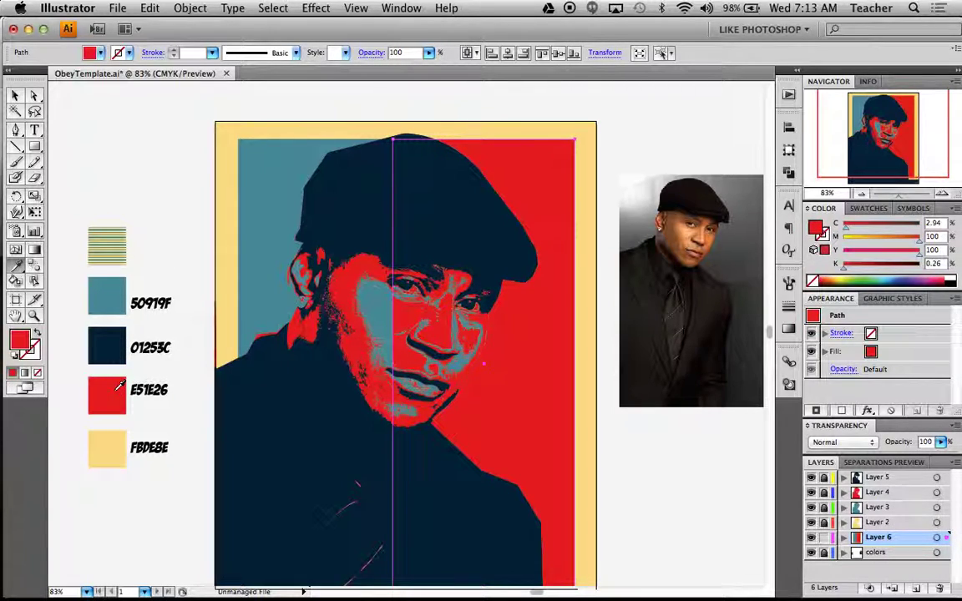
- Select the light blue and red background rectangles together and group them
{"action": "key", "text": "v"}
{"action": "left_click", "coordinate": [276, 189]}
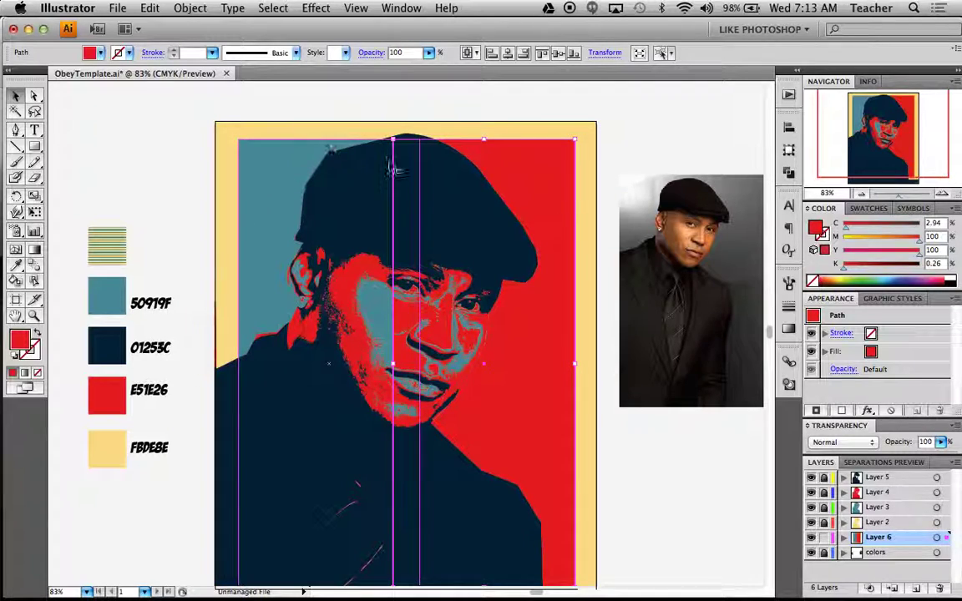
{"action": "left_click", "coordinate": [396, 164]}
{"action": "left_click", "coordinate": [391, 282], "text": "shift"}
{"action": "key", "text": "super+g"}
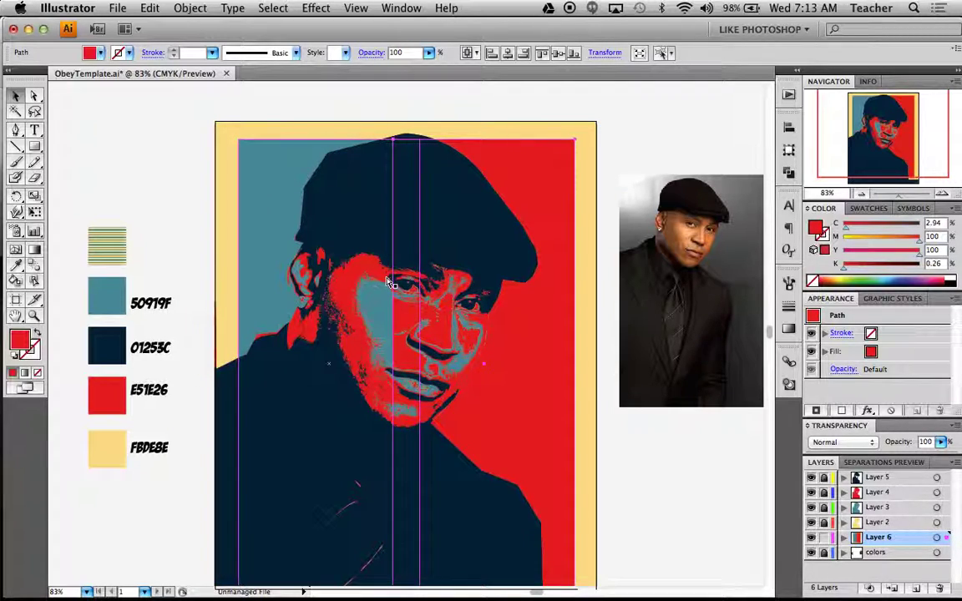
- Show the rulers and resize the red and light blue rectangles so their inner edges meet at the poster's vertical centre
{"action": "key", "text": "super+r"}
{"action": "left_click", "coordinate": [392, 363]}
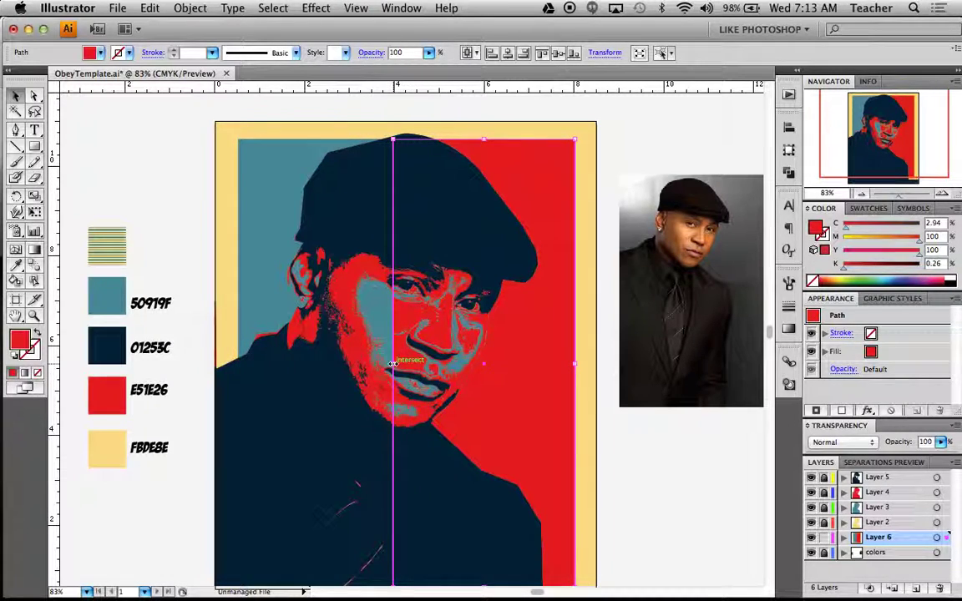
{"action": "left_click_drag", "start_coordinate": [391, 363], "coordinate": [404, 362]}
{"action": "left_click", "coordinate": [331, 294], "text": "shift"}
{"action": "left_click", "coordinate": [422, 363], "text": "shift"}
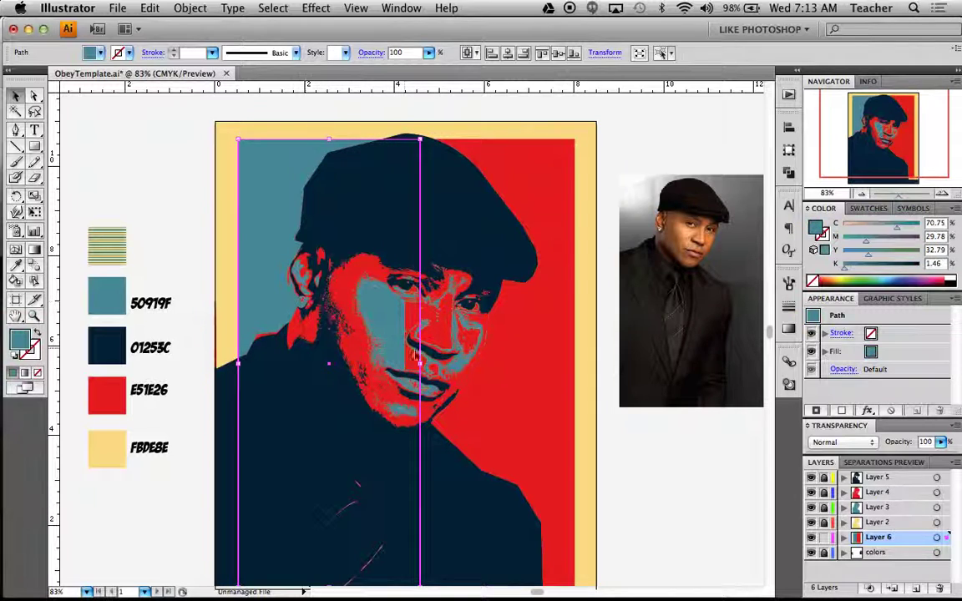
{"action": "left_click_drag", "start_coordinate": [421, 364], "coordinate": [404, 365]}
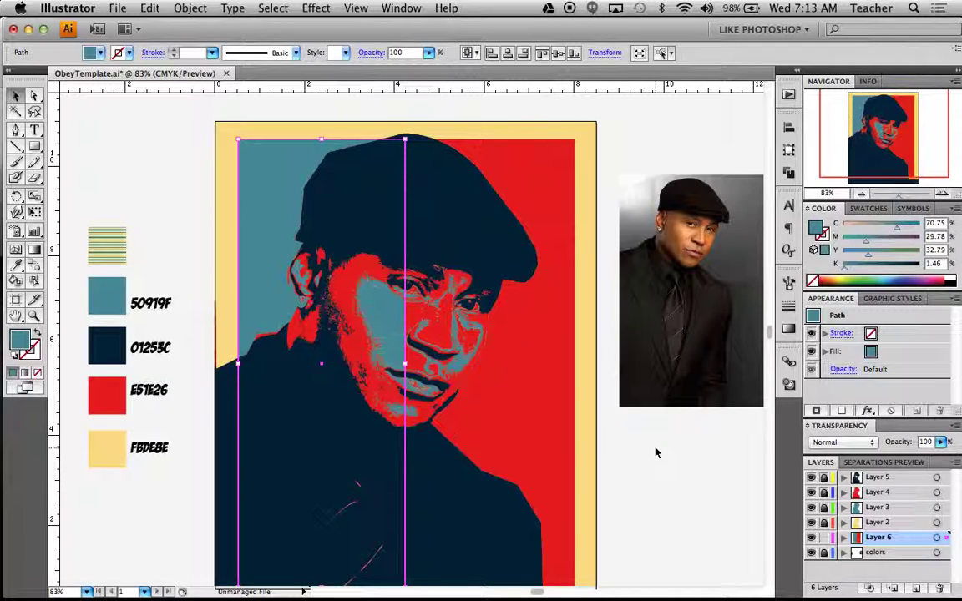
- Erase the parts of the light blue and red rectangles behind the face so the yellow background shows through the skin highlights
{"action": "key", "text": "a"}
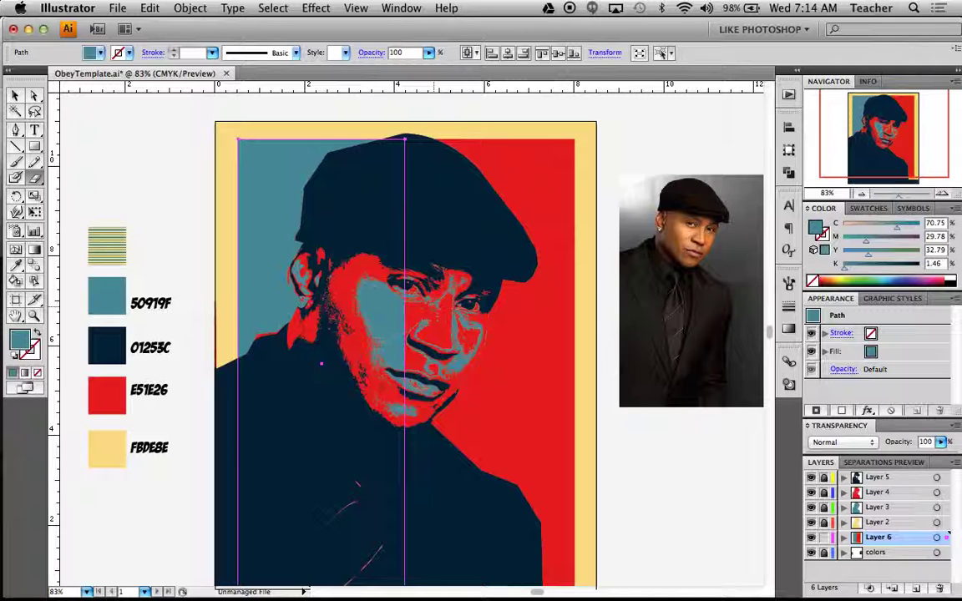
{"action": "mouse_move", "coordinate": [457, 276]}
{"action": "left_mouse_down"}
{"action": "mouse_move", "coordinate": [369, 254]}
{"action": "mouse_move", "coordinate": [322, 255]}
{"action": "mouse_move", "coordinate": [308, 266]}
{"action": "mouse_move", "coordinate": [365, 279]}
{"action": "mouse_move", "coordinate": [344, 313]}
{"action": "mouse_move", "coordinate": [332, 305]}
{"action": "mouse_move", "coordinate": [315, 322]}
{"action": "mouse_move", "coordinate": [387, 283]}
{"action": "mouse_move", "coordinate": [368, 324]}
{"action": "mouse_move", "coordinate": [387, 283]}
{"action": "mouse_move", "coordinate": [377, 371]}
{"action": "mouse_move", "coordinate": [394, 361]}
{"action": "mouse_move", "coordinate": [416, 273]}
{"action": "mouse_move", "coordinate": [417, 305]}
{"action": "mouse_move", "coordinate": [386, 318]}
{"action": "mouse_move", "coordinate": [402, 278]}
{"action": "mouse_move", "coordinate": [396, 414]}
{"action": "mouse_move", "coordinate": [435, 374]}
{"action": "mouse_move", "coordinate": [465, 313]}
{"action": "mouse_move", "coordinate": [426, 407]}
{"action": "mouse_move", "coordinate": [437, 395]}
{"action": "mouse_move", "coordinate": [469, 334]}
{"action": "mouse_move", "coordinate": [477, 293]}
{"action": "mouse_move", "coordinate": [468, 284]}
{"action": "mouse_move", "coordinate": [450, 313]}
{"action": "mouse_move", "coordinate": [429, 384]}
{"action": "mouse_move", "coordinate": [423, 359]}
{"action": "mouse_move", "coordinate": [438, 275]}
{"action": "mouse_move", "coordinate": [366, 354]}
{"action": "mouse_move", "coordinate": [374, 405]}
{"action": "mouse_move", "coordinate": [394, 412]}
{"action": "mouse_move", "coordinate": [340, 325]}
{"action": "mouse_move", "coordinate": [334, 332]}
{"action": "mouse_move", "coordinate": [362, 386]}
{"action": "mouse_move", "coordinate": [404, 414]}
{"action": "mouse_move", "coordinate": [412, 405]}
{"action": "mouse_move", "coordinate": [388, 381]}
{"action": "mouse_move", "coordinate": [395, 277]}
{"action": "mouse_move", "coordinate": [381, 259]}
{"action": "mouse_move", "coordinate": [303, 275]}
{"action": "mouse_move", "coordinate": [324, 237]}
{"action": "left_mouse_up"}
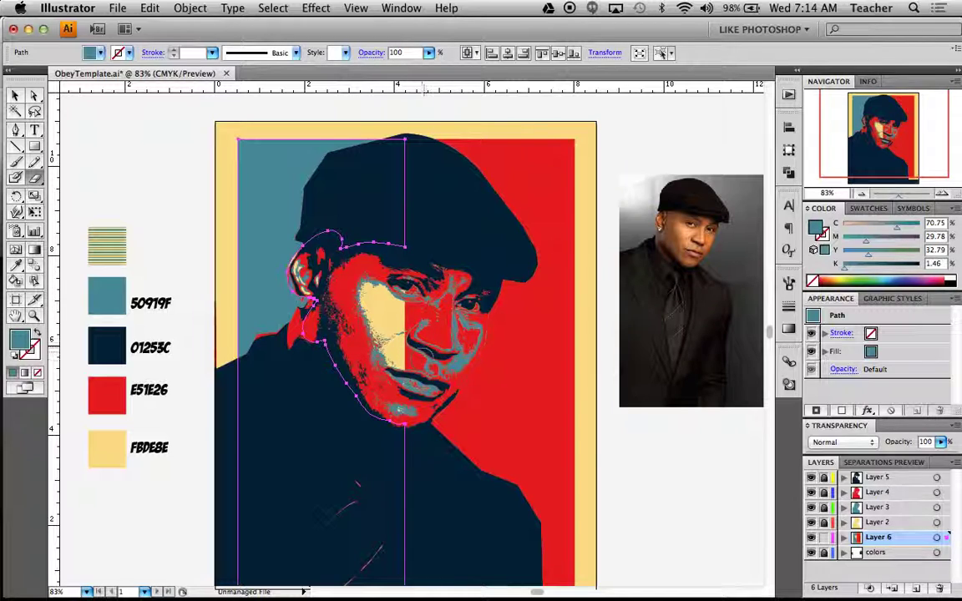
{"action": "key", "text": "v"}
{"action": "left_click", "coordinate": [561, 214]}
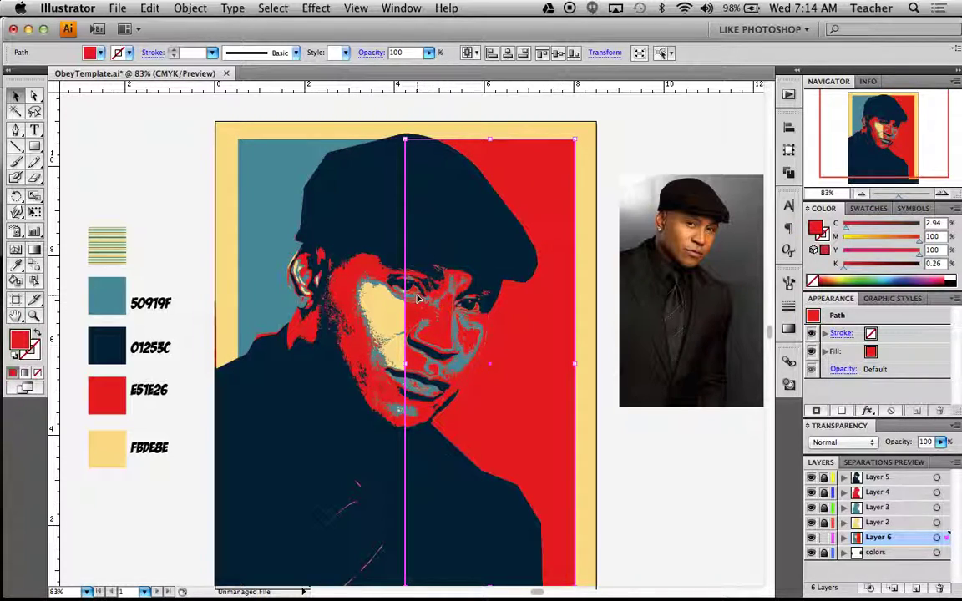
{"action": "key", "text": "shift+b"}
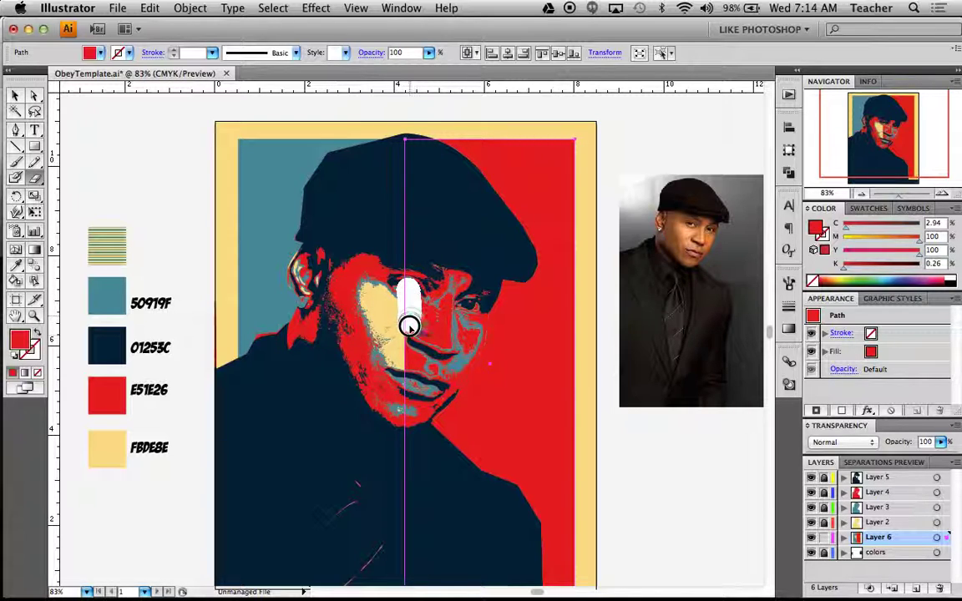
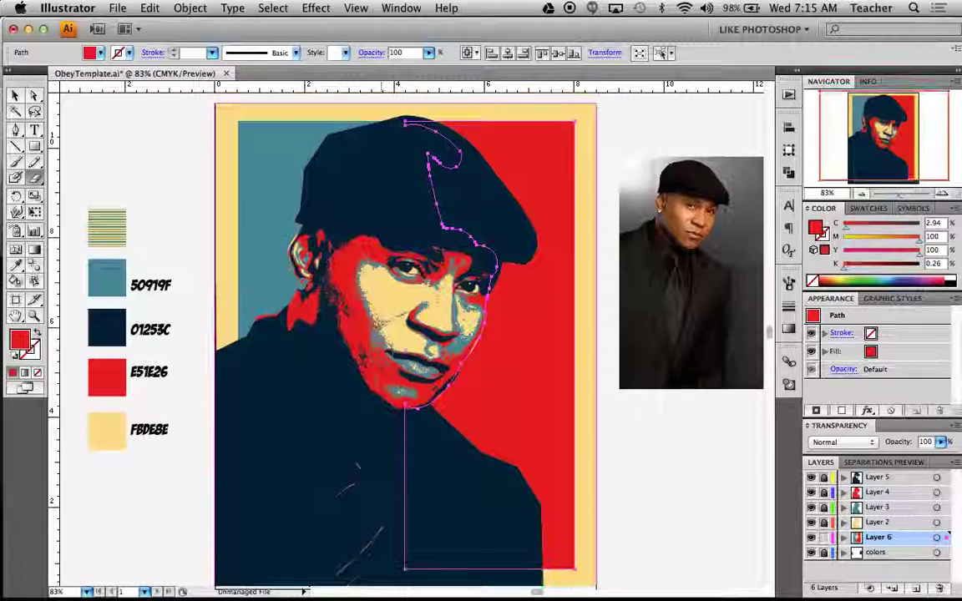
{"action": "key", "text": "i"}
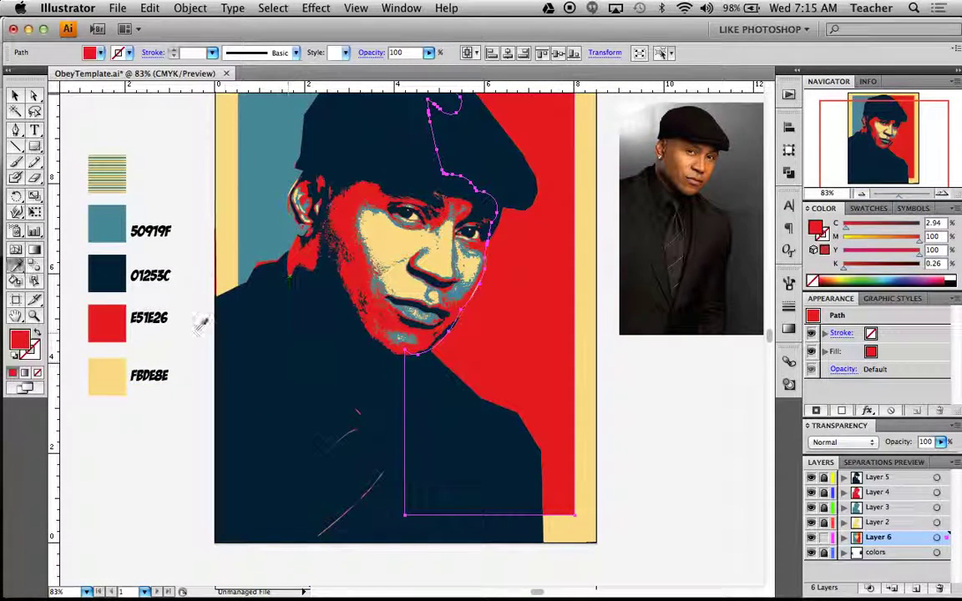
{"action": "left_click", "coordinate": [106, 264]}
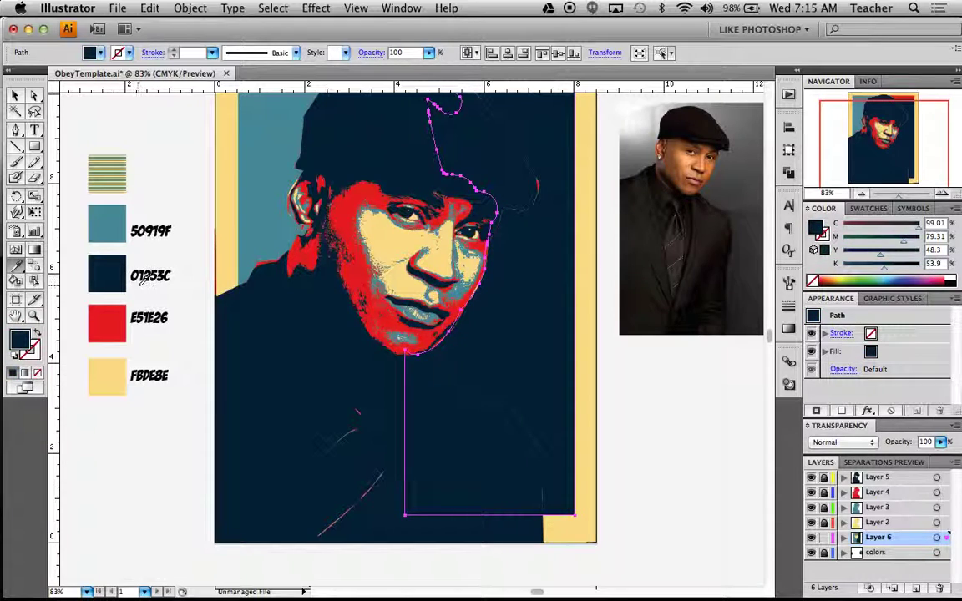
{"action": "key", "text": "super+z"}
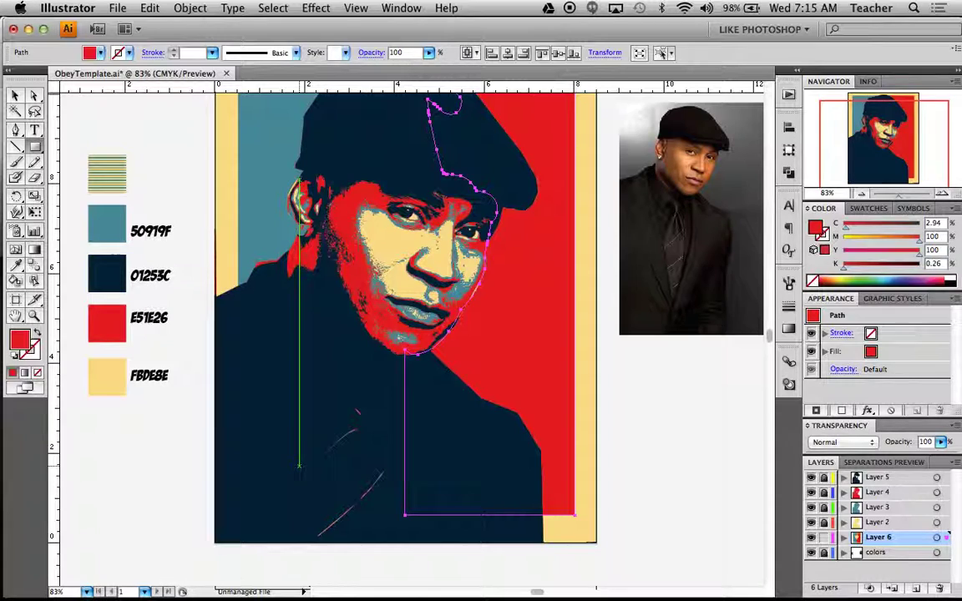
- Draw a full-width rectangle about 2.4 inches tall along the poster's bottom and move it onto a new topmost layer
{"action": "left_click_drag", "start_coordinate": [214, 434], "coordinate": [596, 542]}
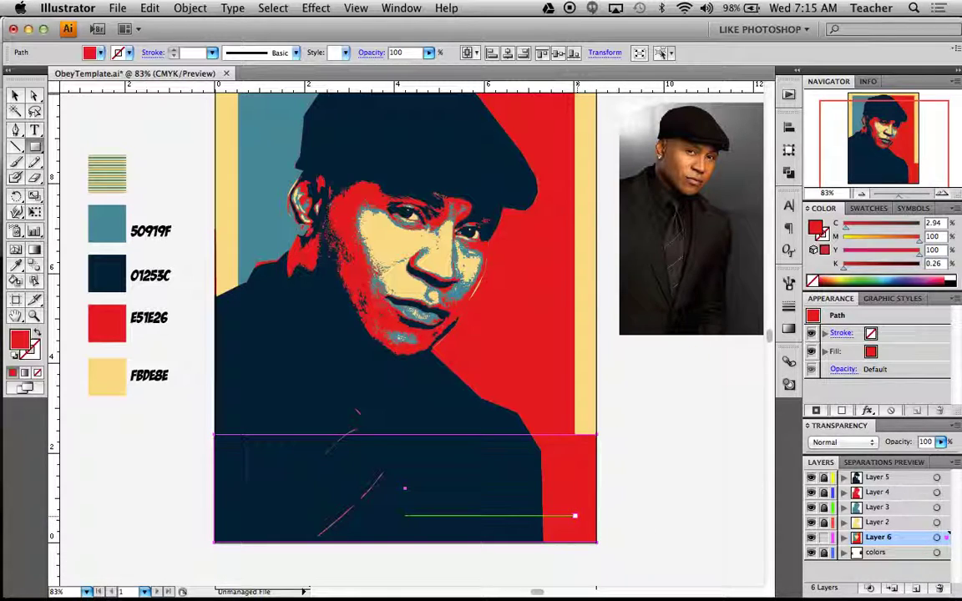
{"action": "key", "text": "v"}
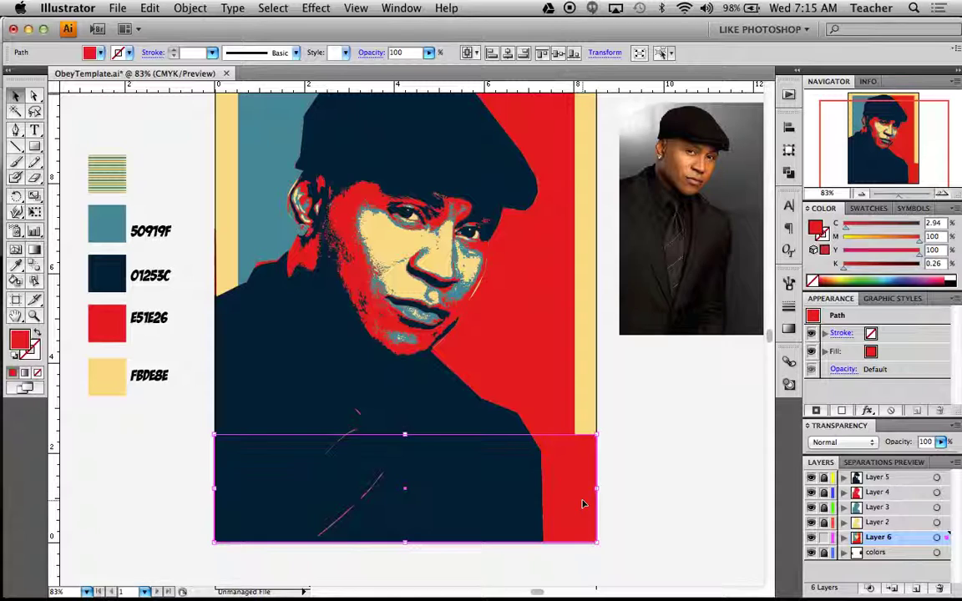
{"action": "key", "text": "super+x"}
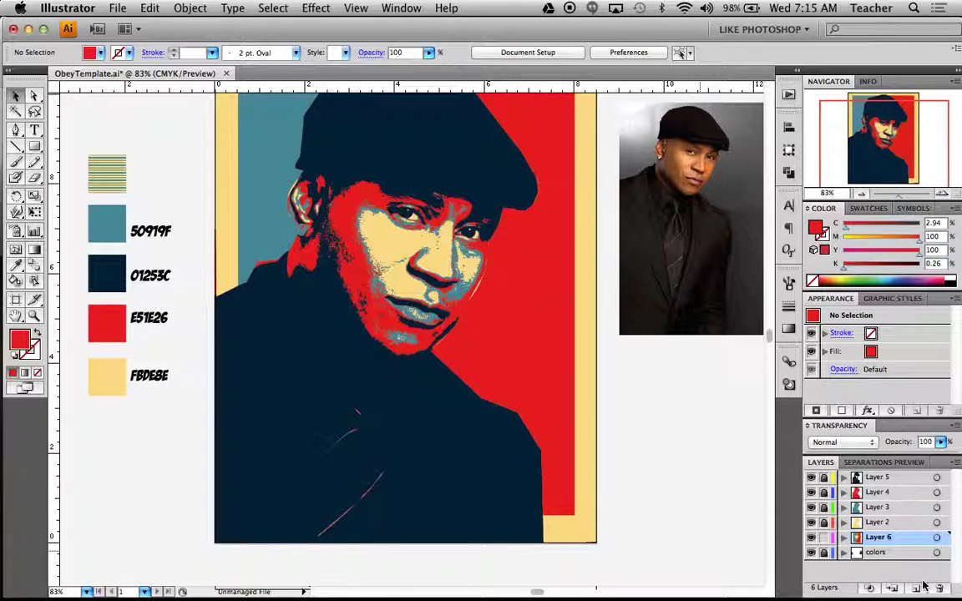
{"action": "left_click", "coordinate": [915, 590]}
{"action": "left_click_drag", "start_coordinate": [897, 539], "coordinate": [901, 477]}
{"action": "key", "text": "super+v"}
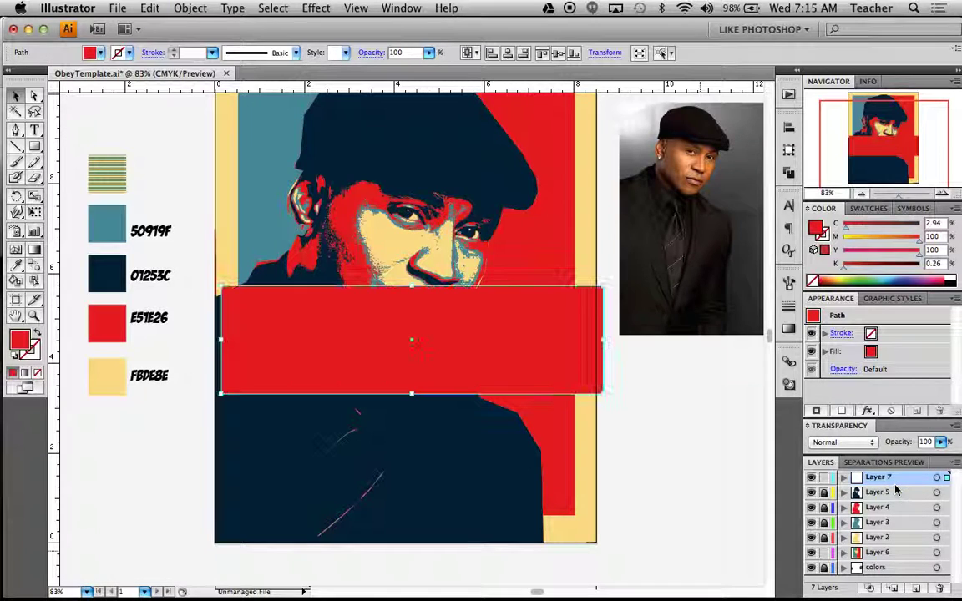
{"action": "left_click_drag", "start_coordinate": [526, 379], "coordinate": [522, 526]}
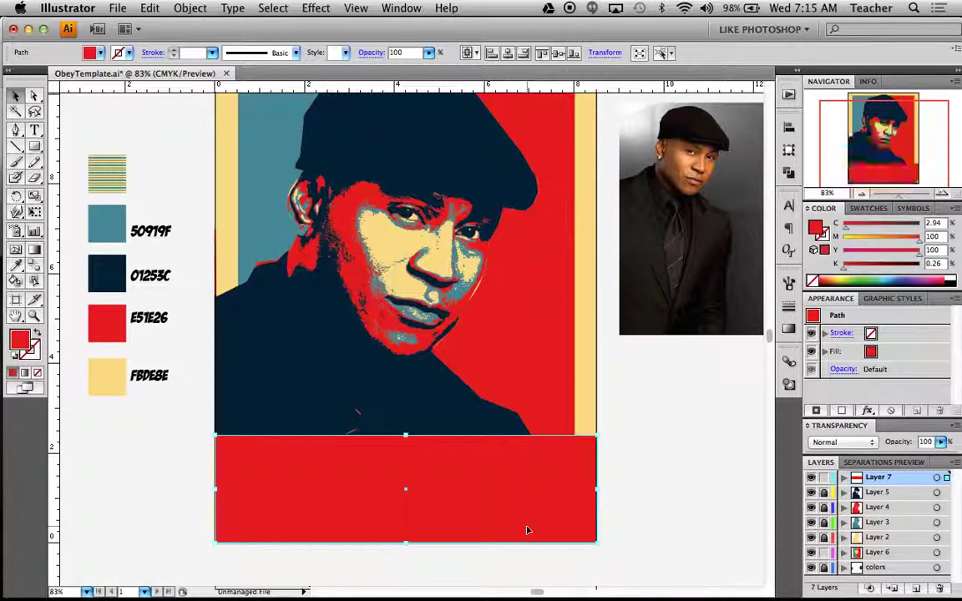
- Fill the bottom banner rectangle with the dark blue 01253C swatch
{"action": "key", "text": "i"}
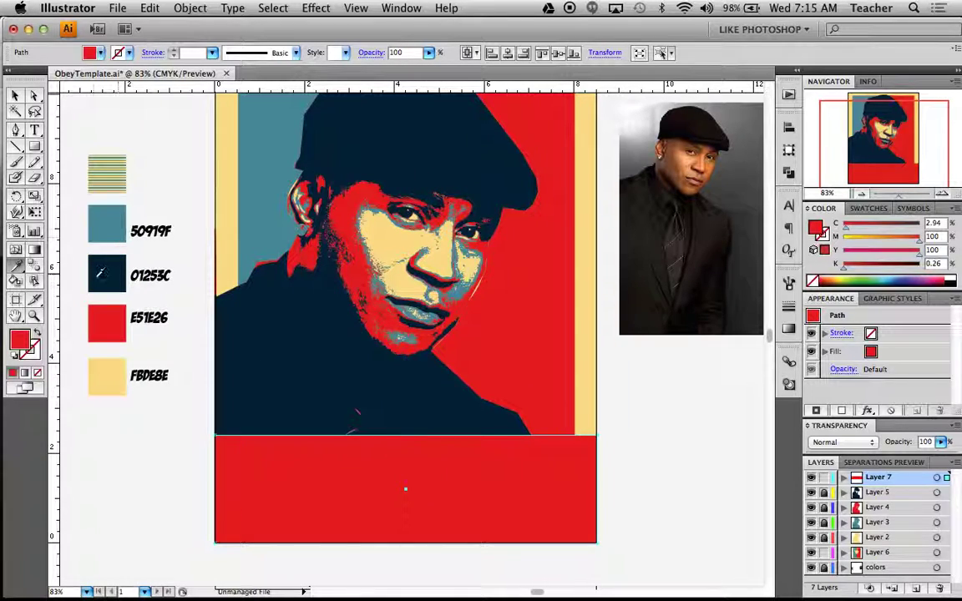
{"action": "left_click", "coordinate": [94, 268]}
{"action": "key", "text": "v"}
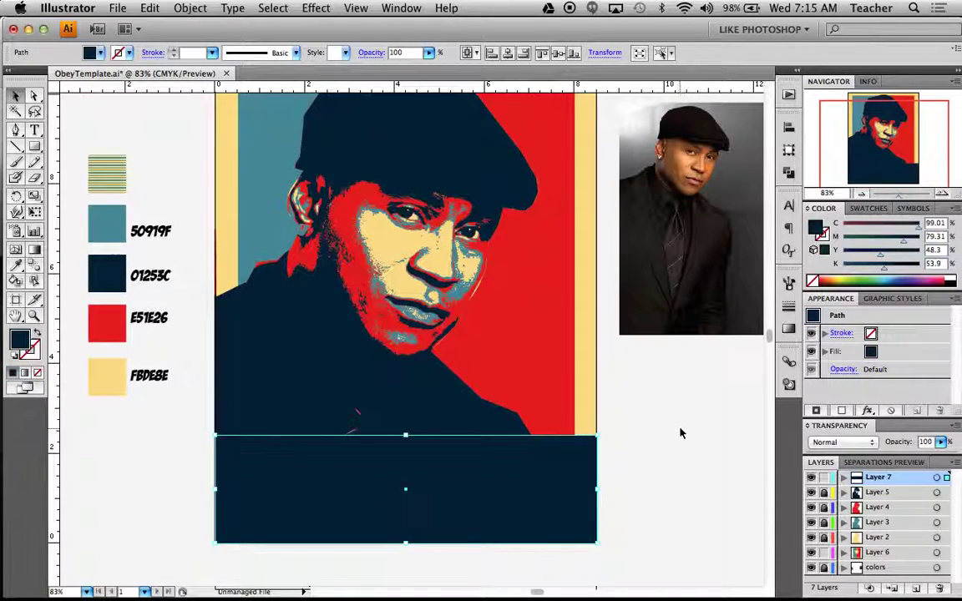
{"action": "left_click", "coordinate": [612, 455]}
{"action": "left_click", "coordinate": [419, 477]}
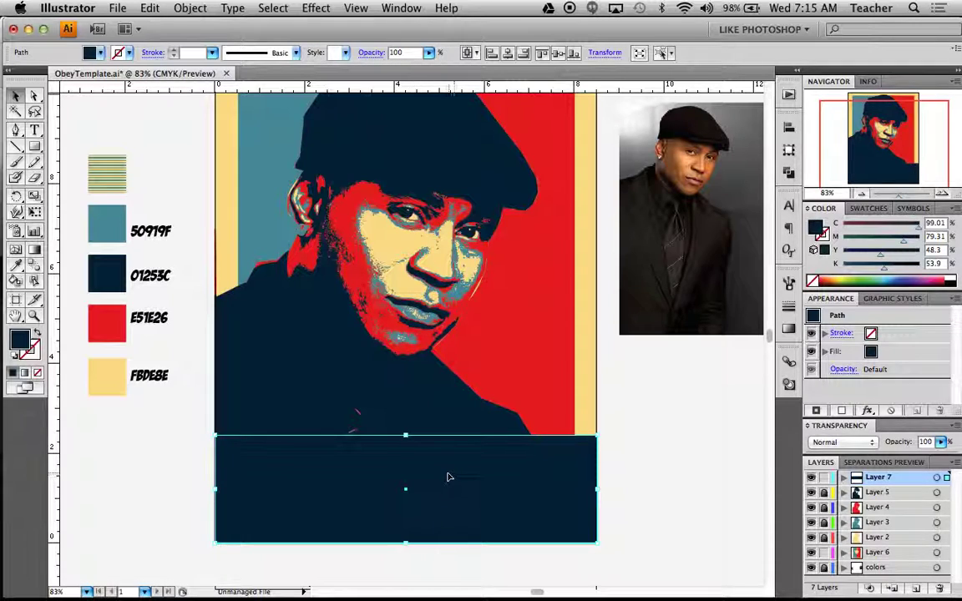
- Add the text LL COOL J at 60 pt and place it near the middle of the dark blue banner
{"action": "key", "text": "t"}
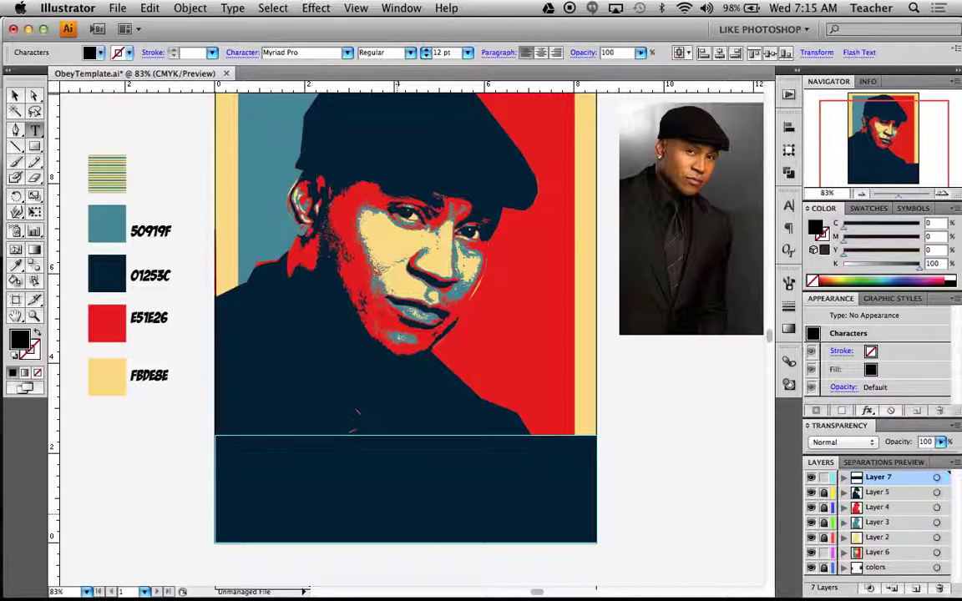
{"action": "left_click", "coordinate": [406, 487]}
{"action": "key", "text": "Escape"}
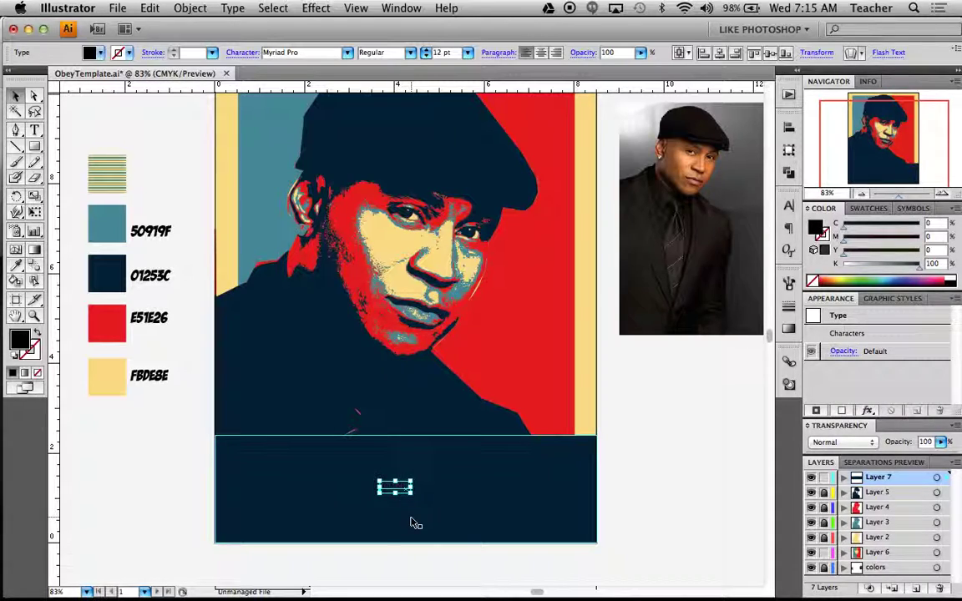
{"action": "left_click", "coordinate": [467, 53]}
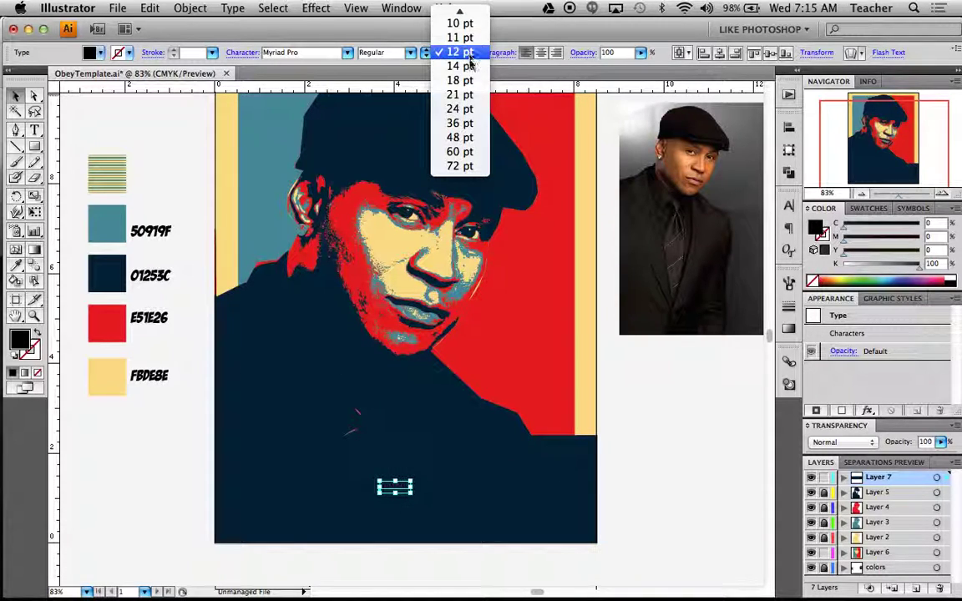
{"action": "left_click", "coordinate": [458, 150]}
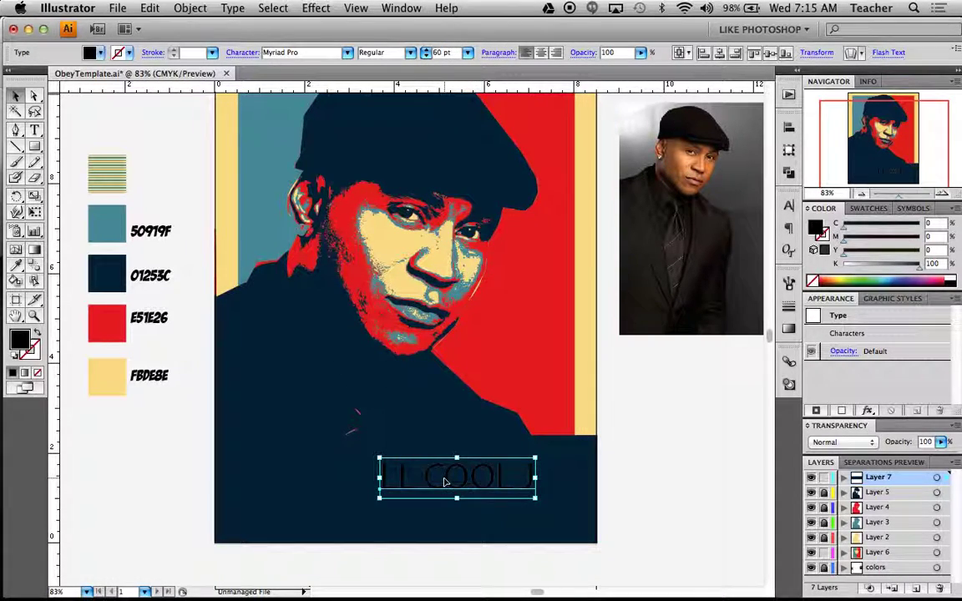
{"action": "left_click_drag", "start_coordinate": [446, 477], "coordinate": [405, 499]}
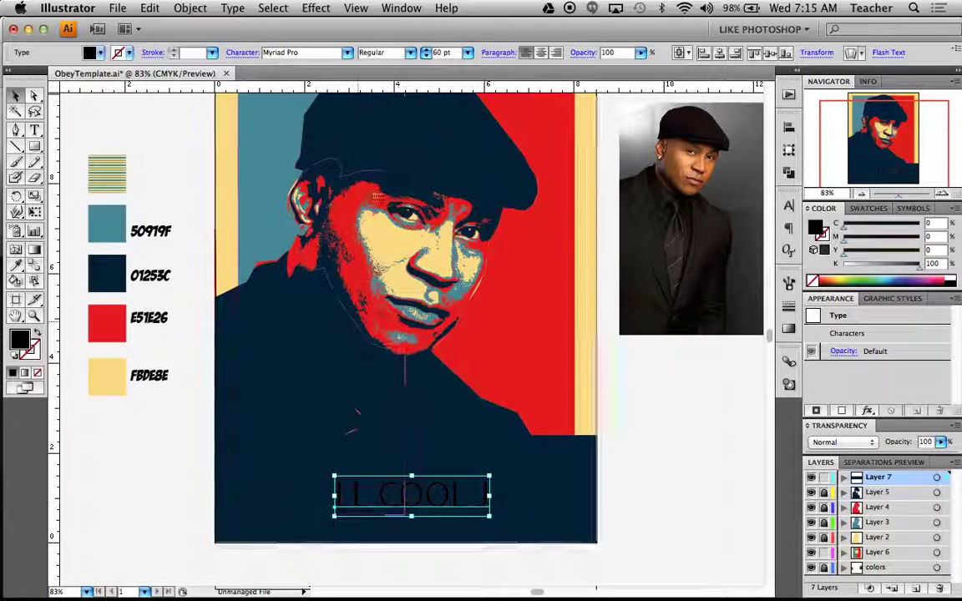
- Set the LL COOL J text in Arial Black and stretch it to nearly the banner's full width, at 121.34 pt
{"action": "left_click", "coordinate": [233, 9]}
{"action": "mouse_move", "coordinate": [241, 29]}
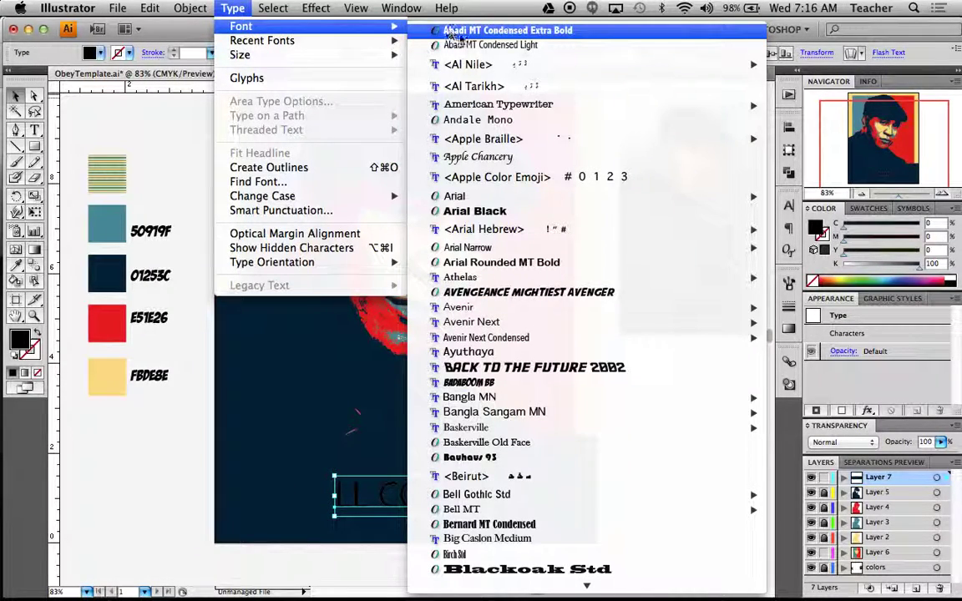
{"action": "left_click", "coordinate": [464, 210]}
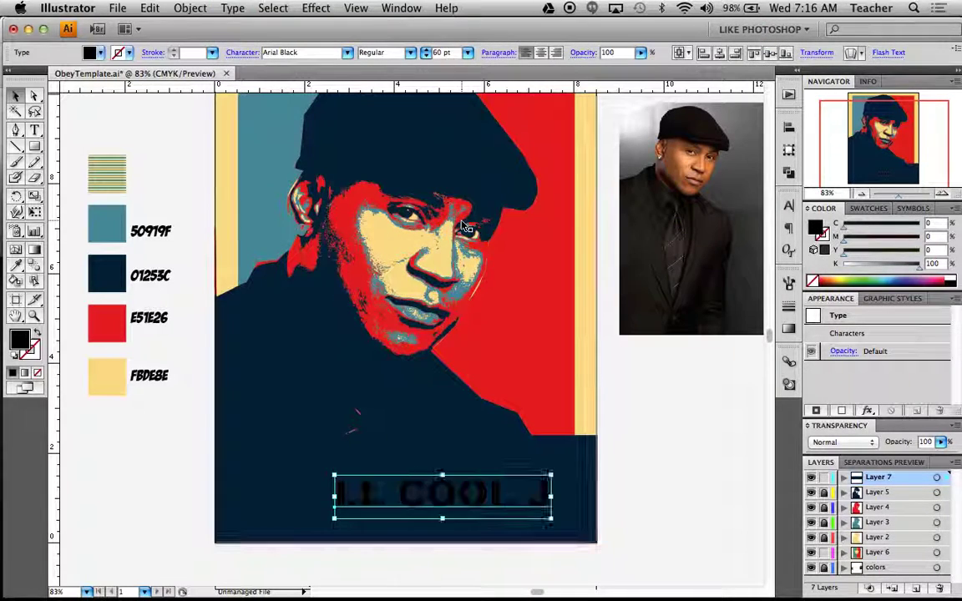
{"action": "left_click_drag", "start_coordinate": [477, 494], "coordinate": [445, 493]}
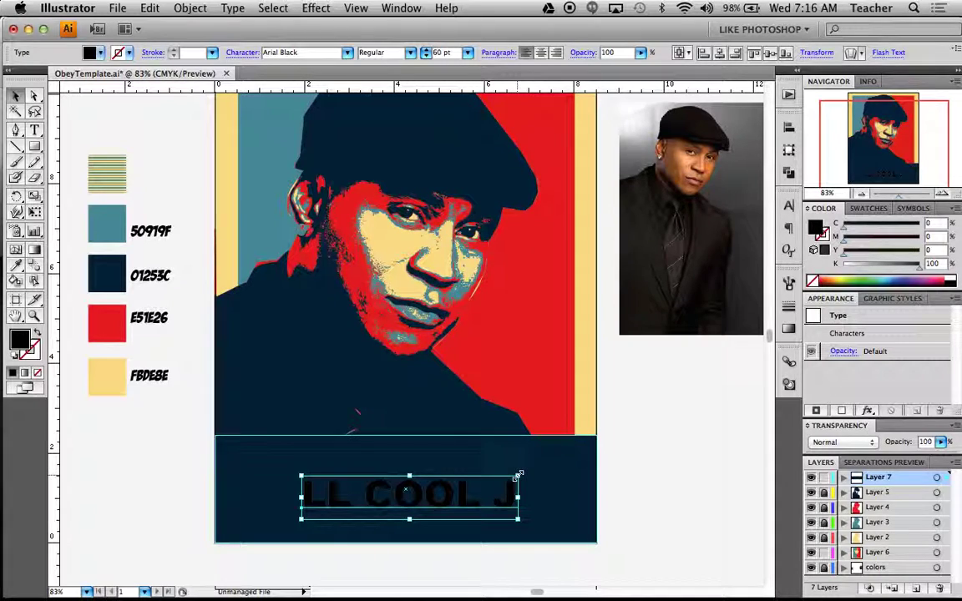
{"action": "left_click_drag", "start_coordinate": [519, 479], "coordinate": [590, 403]}
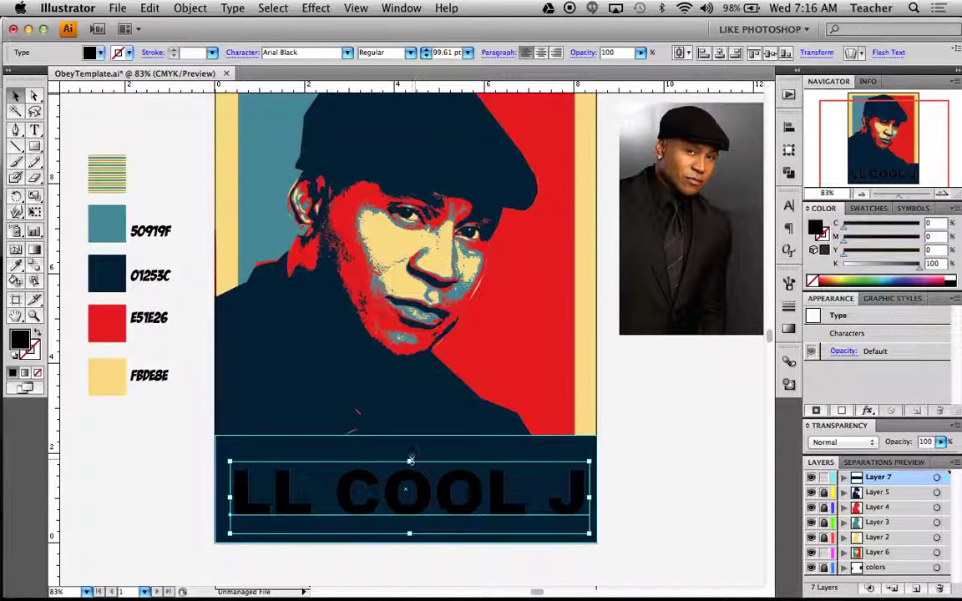
{"action": "left_click_drag", "start_coordinate": [410, 460], "coordinate": [411, 447]}
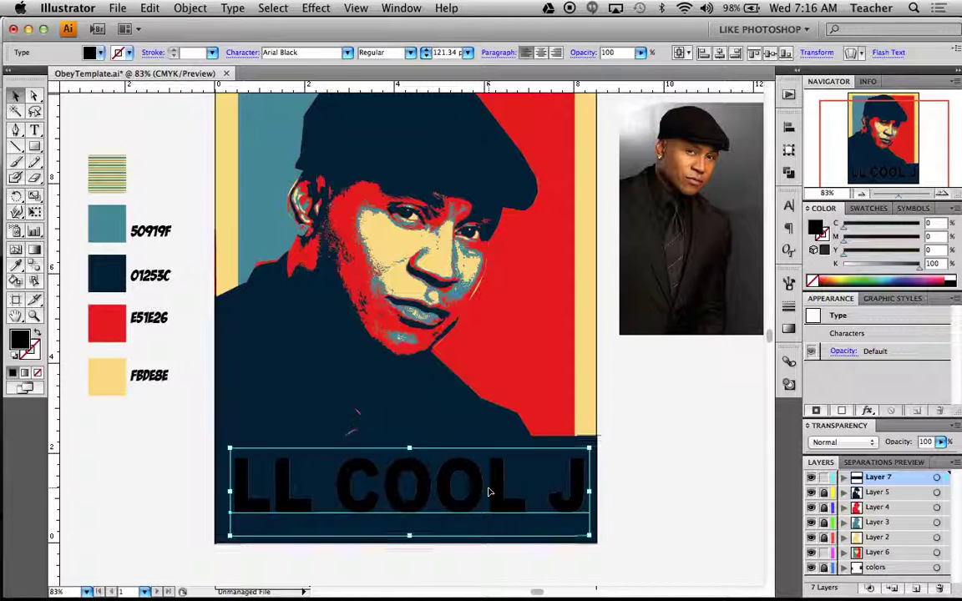
- Nudge the LL COOL J text slightly down and left to centre it on the banner
{"action": "key", "text": "shift+Down"}
{"action": "key", "text": "Left"}
{"action": "key", "text": "Left"}
{"action": "key", "text": "Left"}
{"action": "key", "text": "Left"}
{"action": "key", "text": "Left"}
{"action": "key", "text": "Left"}
{"action": "key", "text": "Left"}
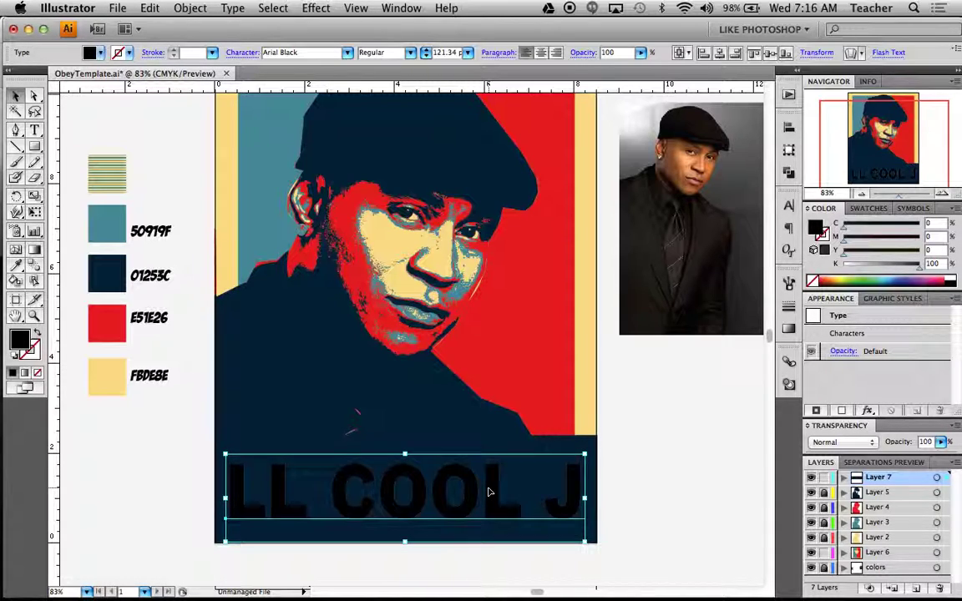
- Recolour the LL COOL J text with the light blue 50919F swatch
{"action": "key", "text": "i"}
{"action": "left_click", "coordinate": [117, 219]}
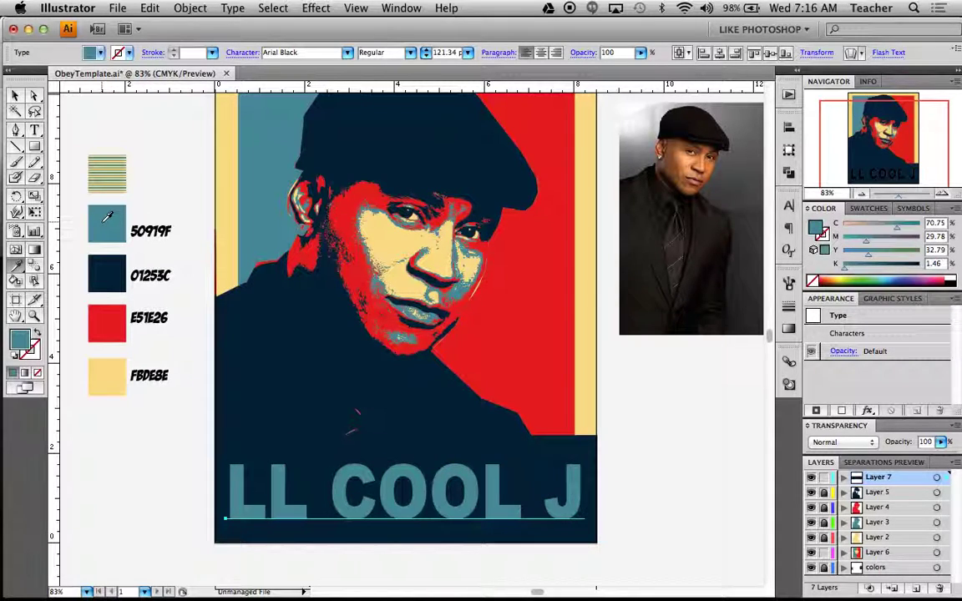
{"action": "left_click", "coordinate": [15, 95]}
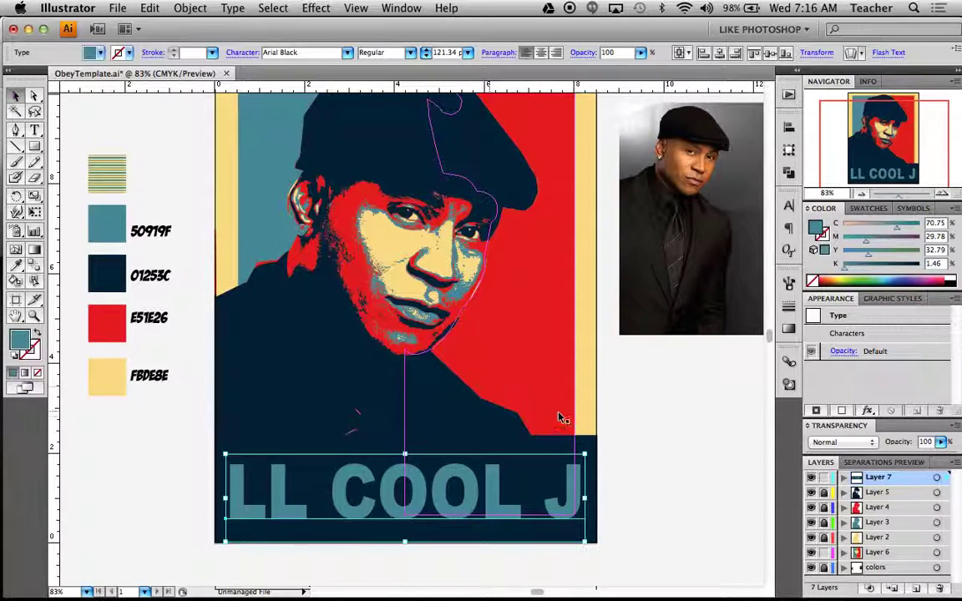
- Lock the banner layer (Layer 7) and the background layer (Layer 6), and unlock the dark blue portrait layer (Layer 5)
{"action": "scroll", "coordinate": [558, 419], "scroll_direction": "up", "scroll_amount": 3}
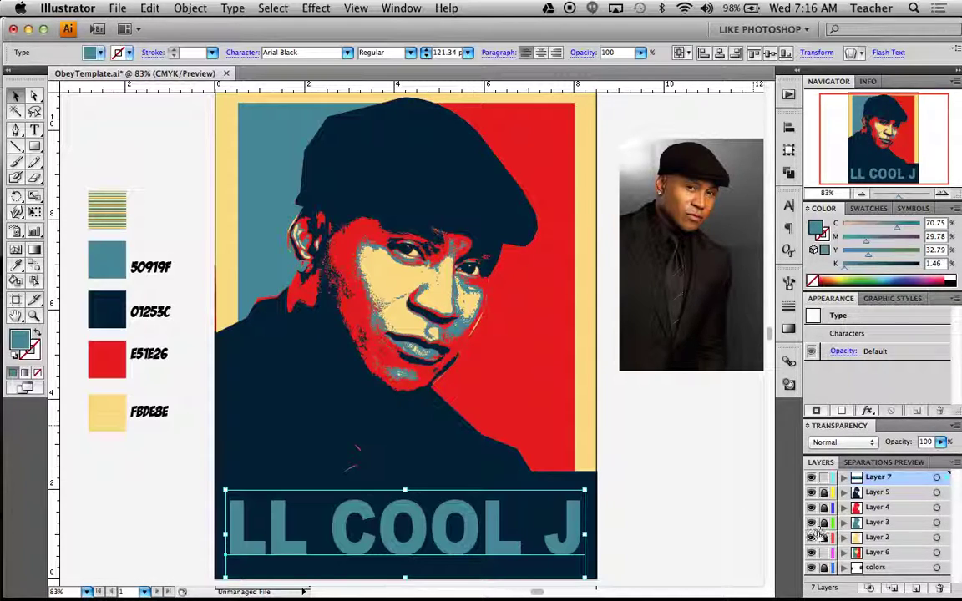
{"action": "left_click", "coordinate": [823, 478]}
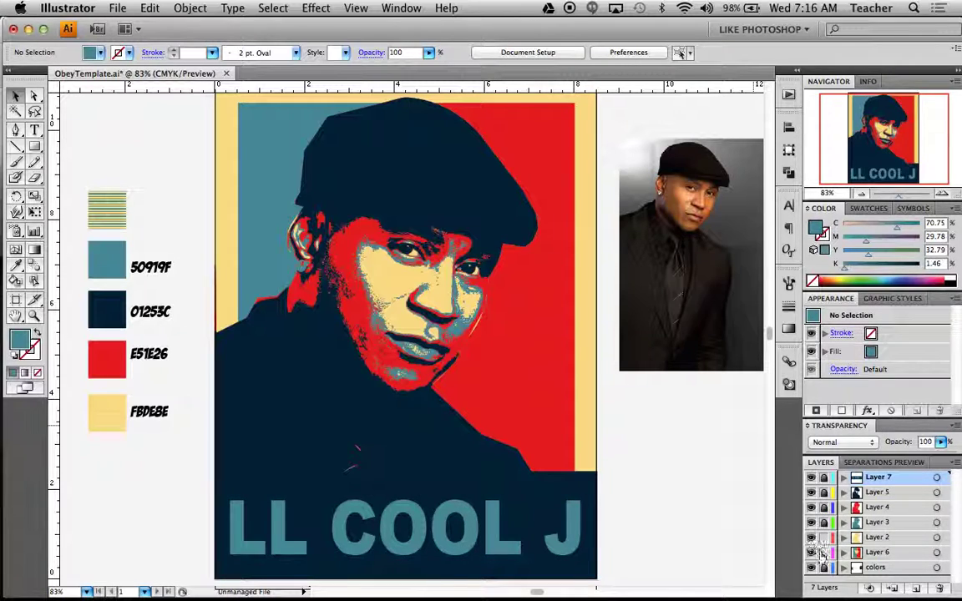
{"action": "left_click", "coordinate": [823, 493]}
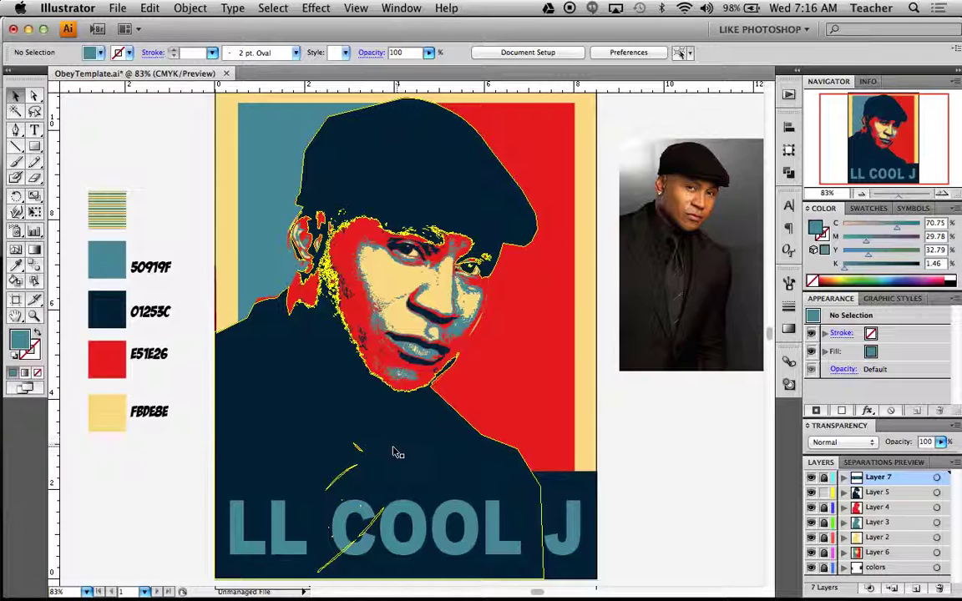
- Try to erase a thin vertical line from the dark blue jacket's shoulder with the Eraser tool
{"action": "scroll", "coordinate": [398, 453], "scroll_direction": "down", "scroll_amount": 4}
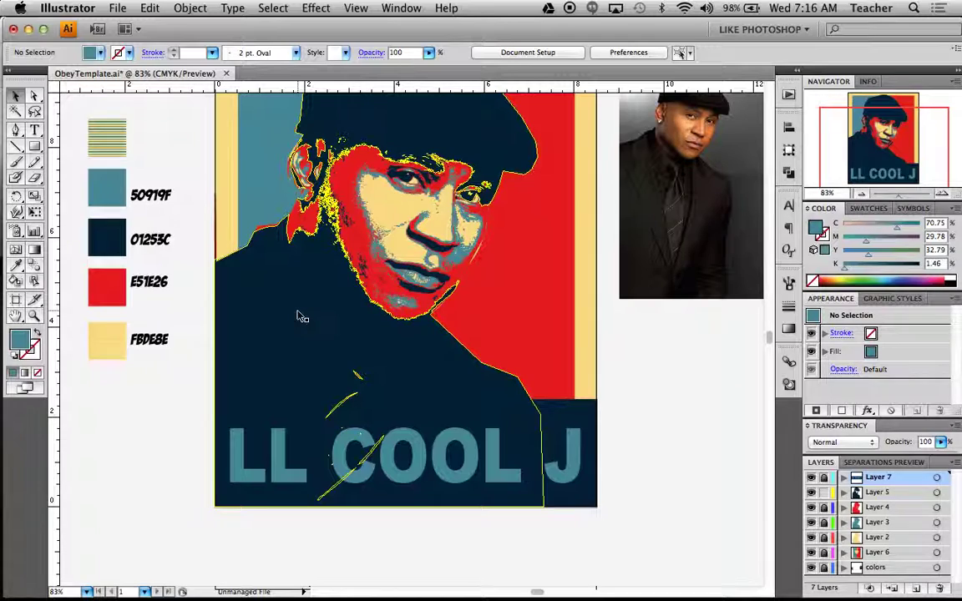
{"action": "key", "text": "shift+e"}
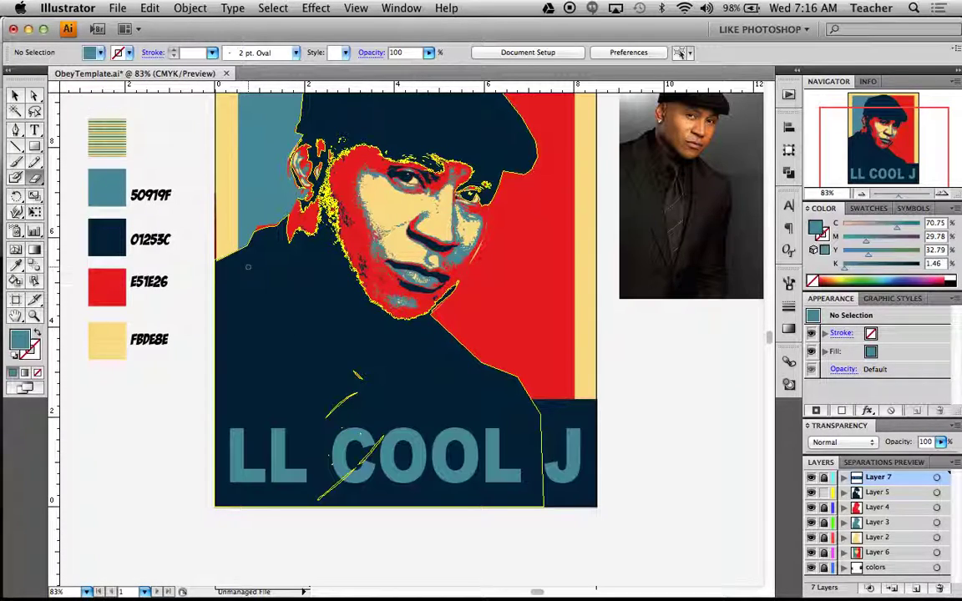
{"action": "left_click_drag", "start_coordinate": [246, 259], "coordinate": [243, 336]}
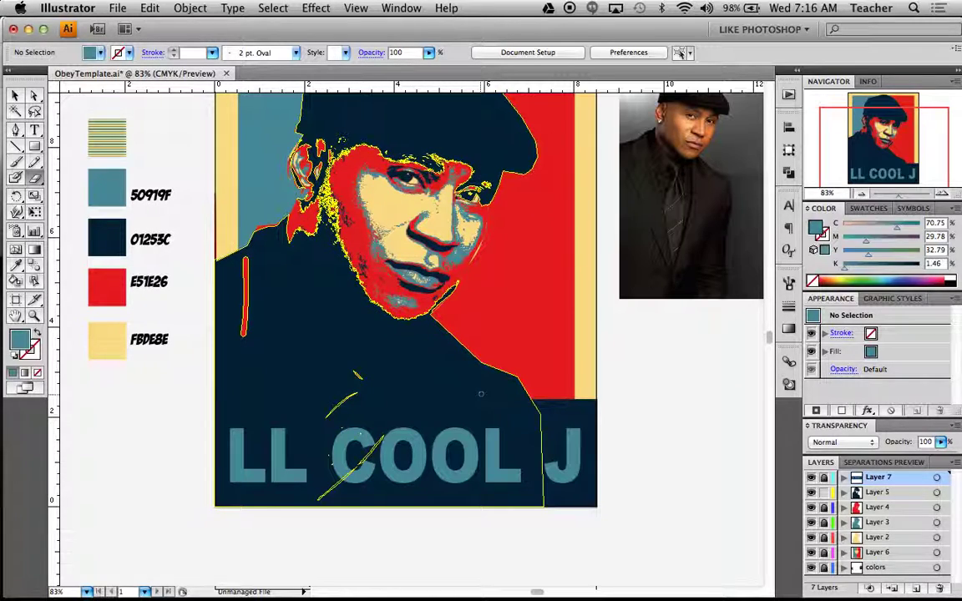
{"action": "key", "text": "v"}
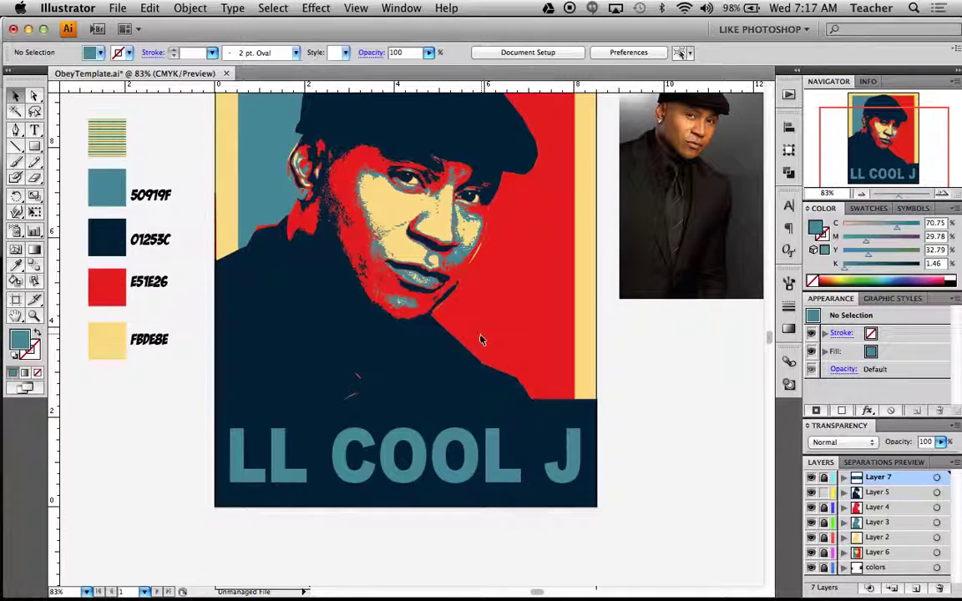
- Draw a closed, narrow L-shaped sleeve crease about 2 in tall with the Pen tool on Layer 5, over the jacket's shoulder
{"action": "key", "text": "p"}
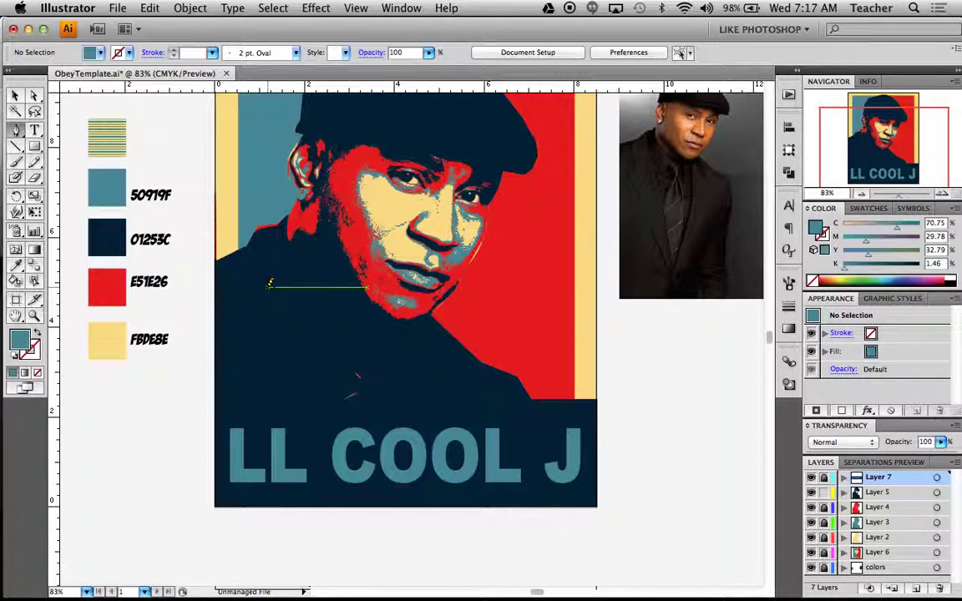
{"action": "left_click", "coordinate": [905, 493]}
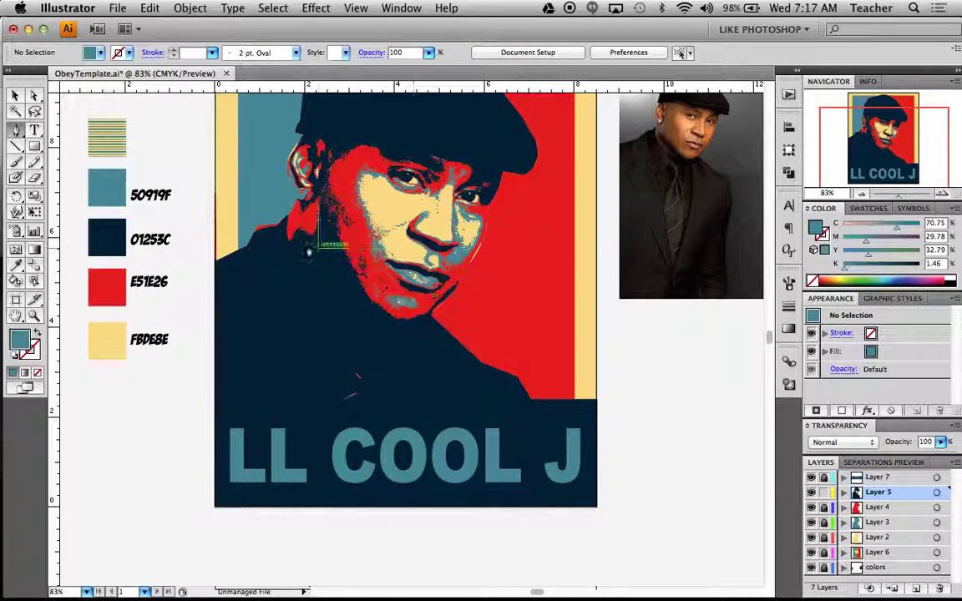
{"action": "left_click", "coordinate": [247, 256]}
{"action": "mouse_move", "coordinate": [232, 347]}
{"action": "left_mouse_down"}
{"action": "mouse_move", "coordinate": [285, 350]}
{"action": "mouse_move", "coordinate": [240, 344]}
{"action": "left_mouse_up"}
{"action": "left_click", "coordinate": [286, 347]}
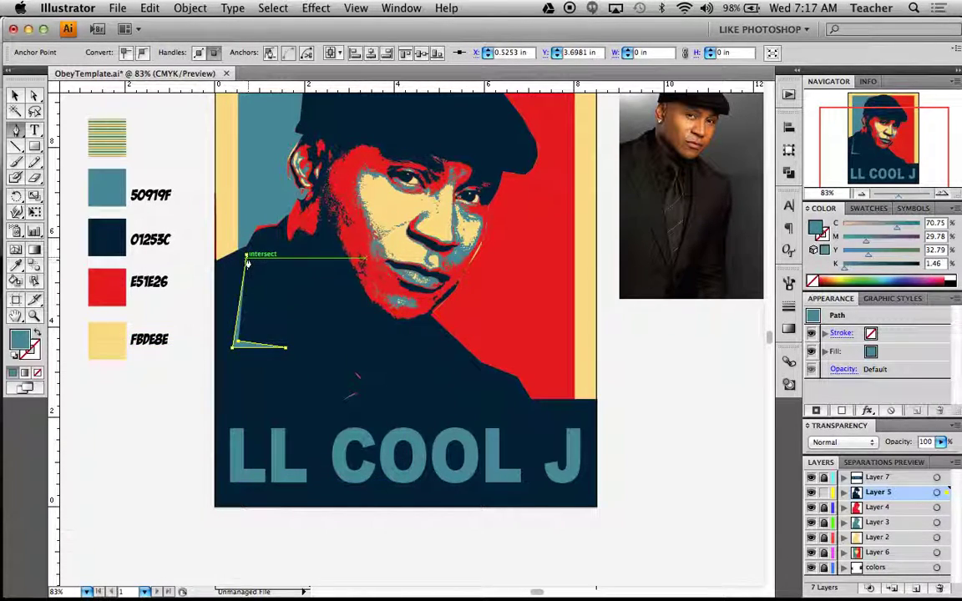
{"action": "left_click", "coordinate": [248, 257]}
{"action": "key", "text": "v"}
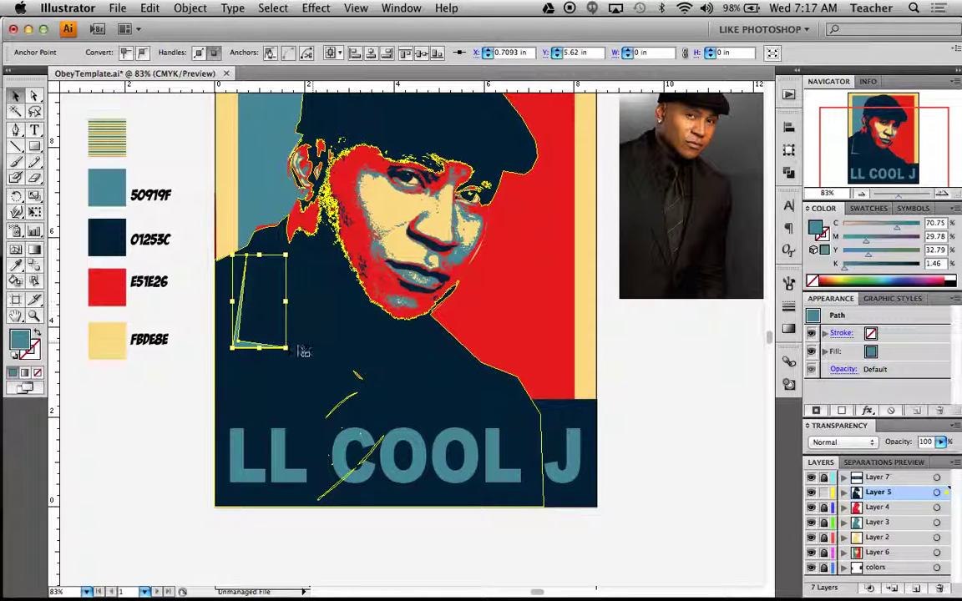
- Trim all the Layer 5 artwork with the sleeve crease shape using Pathfinder, and ungroup the result
{"action": "key", "text": "super+a"}
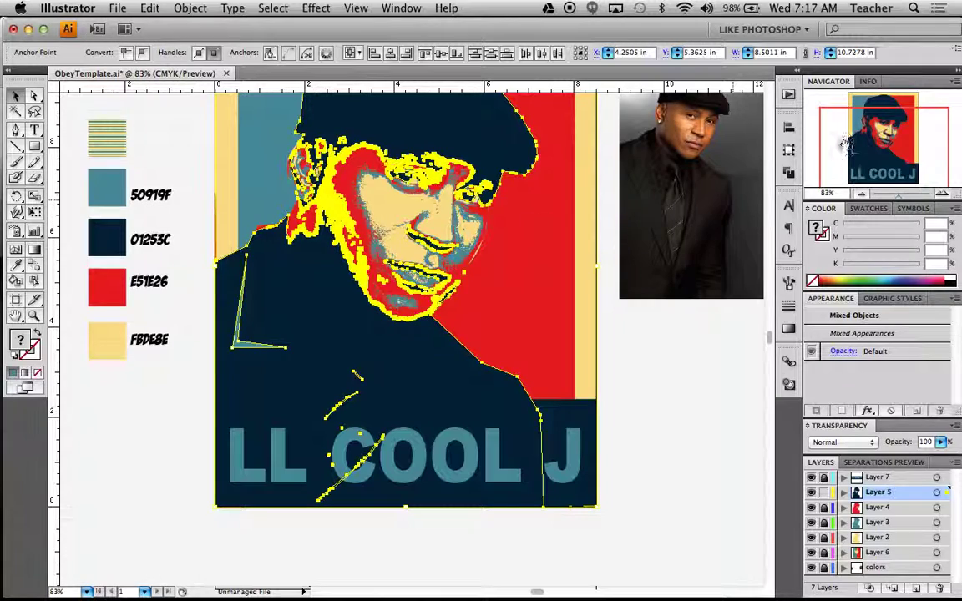
{"action": "left_click", "coordinate": [788, 172]}
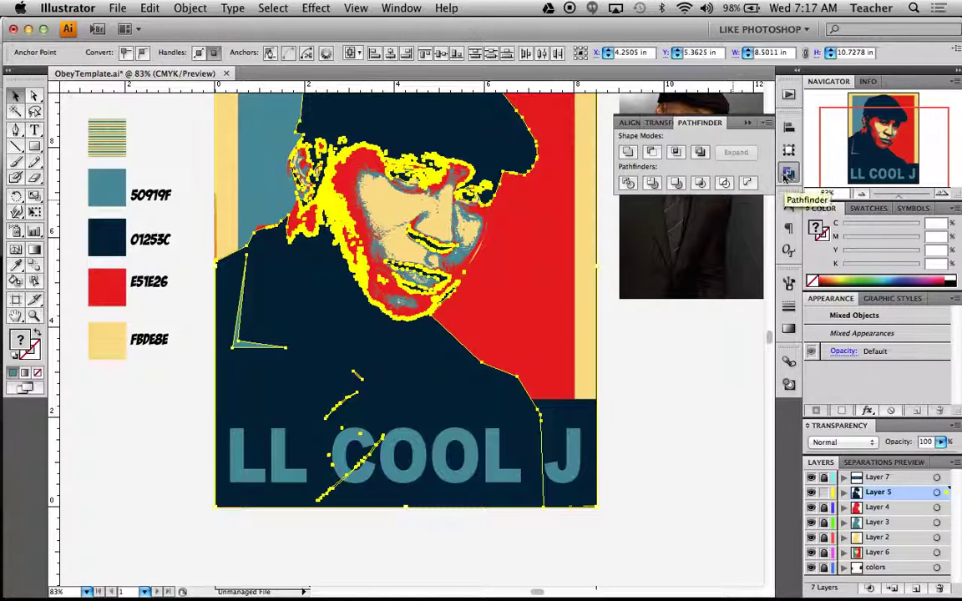
{"action": "left_click", "coordinate": [654, 185]}
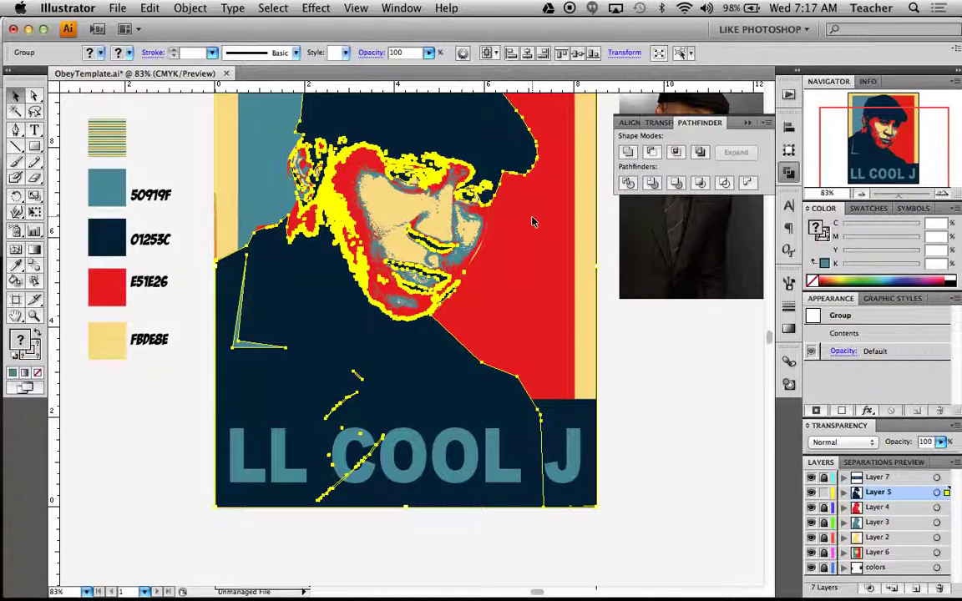
{"action": "right_click", "coordinate": [484, 237]}
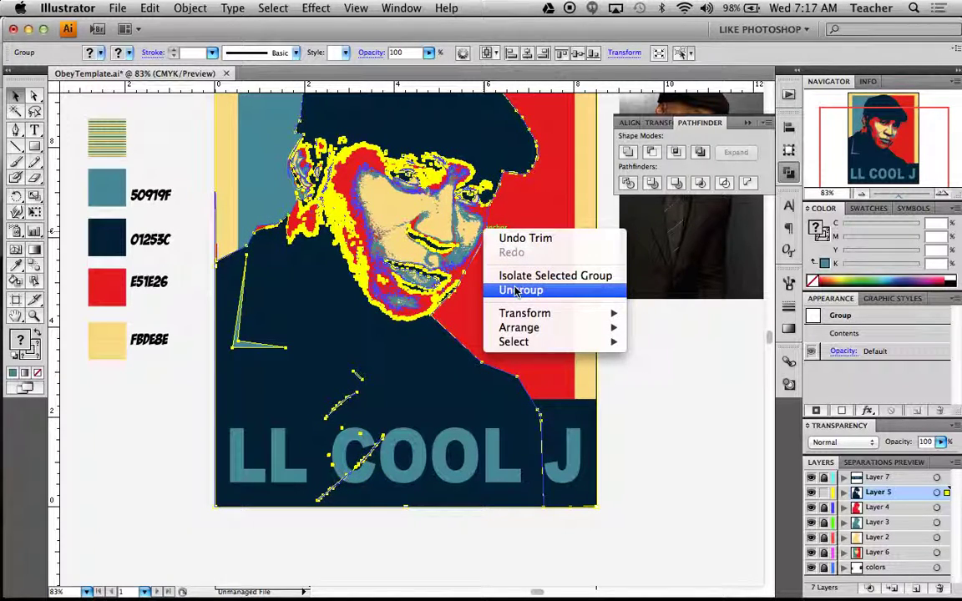
{"action": "left_click", "coordinate": [526, 292]}
- Delete the light blue sleeve crease piece from the jacket, leaving a cut-out in the dark blue layer
{"action": "left_click", "coordinate": [203, 283]}
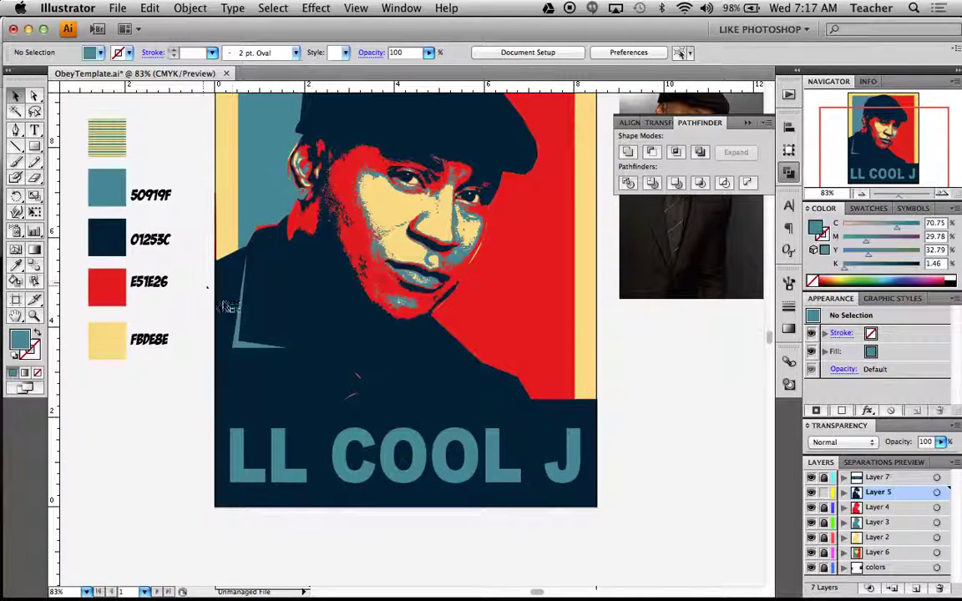
{"action": "left_click", "coordinate": [246, 347]}
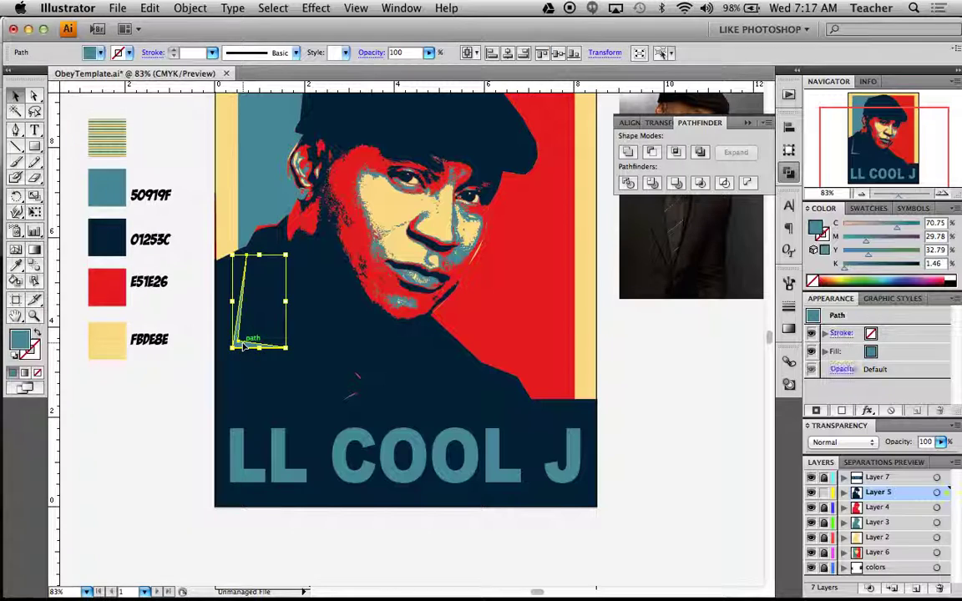
{"action": "left_click", "coordinate": [651, 336]}
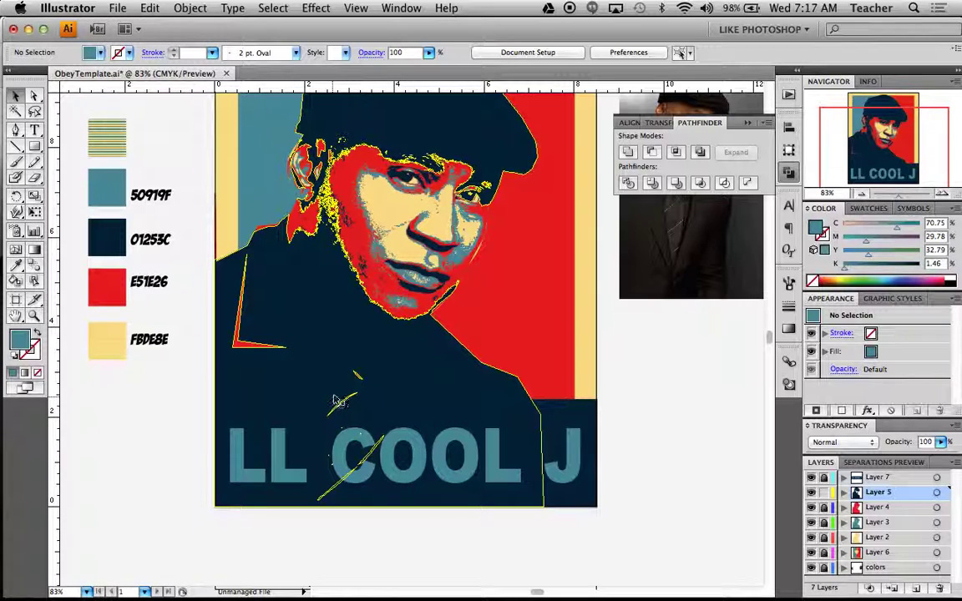
- Draw a narrow, curved lapel line about 4 in tall with the Pen tool, from below the collar to the LL COOL J text
{"action": "scroll", "coordinate": [563, 268], "scroll_direction": "up", "scroll_amount": 4}
{"action": "scroll", "coordinate": [562, 268], "scroll_direction": "right", "scroll_amount": 4}
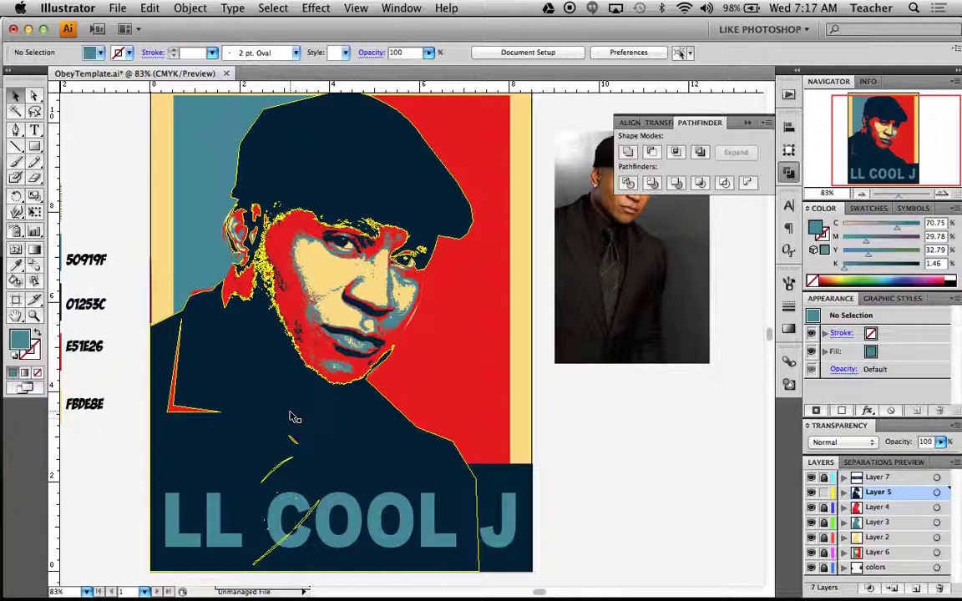
{"action": "key", "text": "p"}
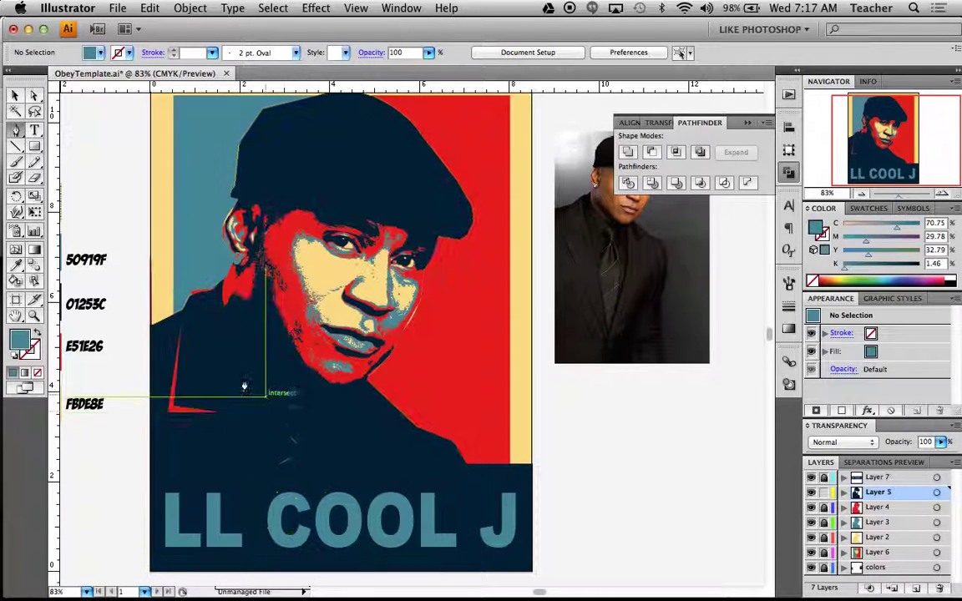
{"action": "left_click", "coordinate": [225, 317]}
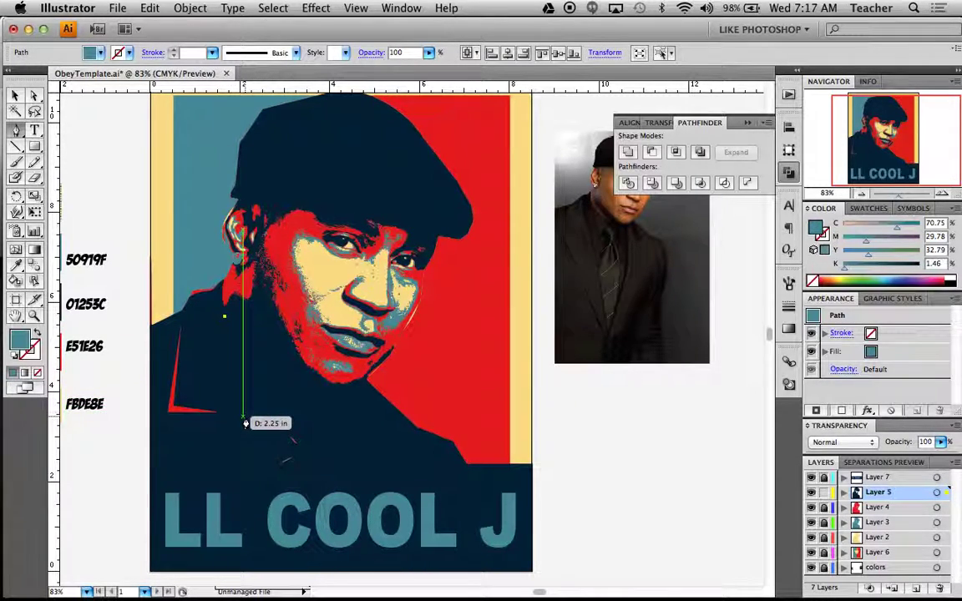
{"action": "left_click", "coordinate": [243, 415]}
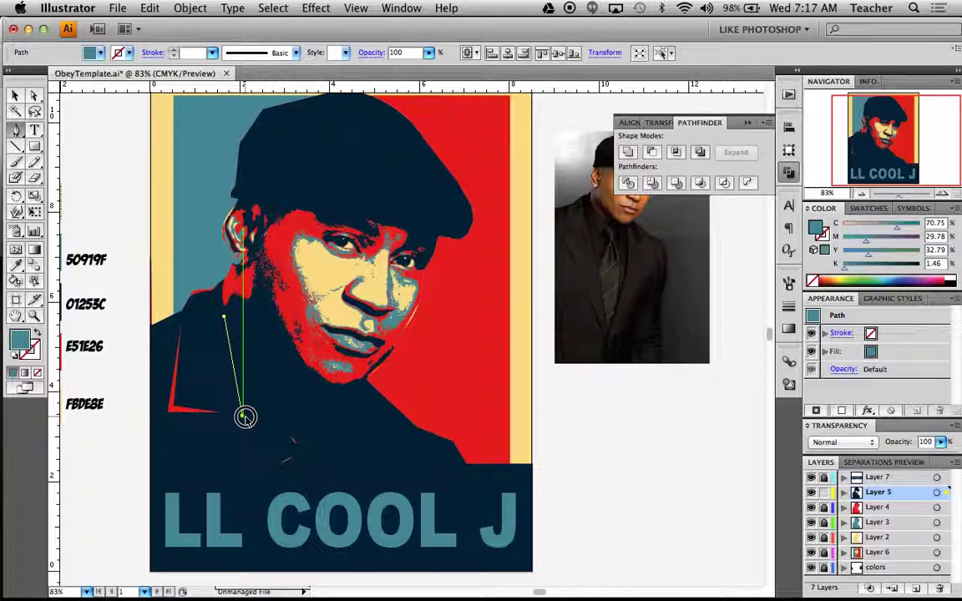
{"action": "left_click_drag", "start_coordinate": [243, 416], "coordinate": [247, 427]}
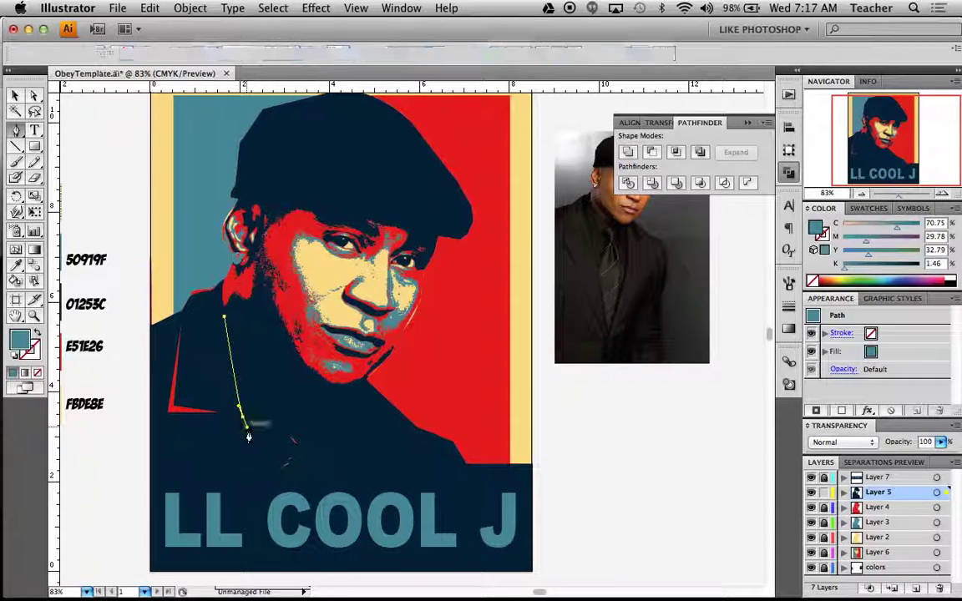
{"action": "left_click", "coordinate": [271, 494]}
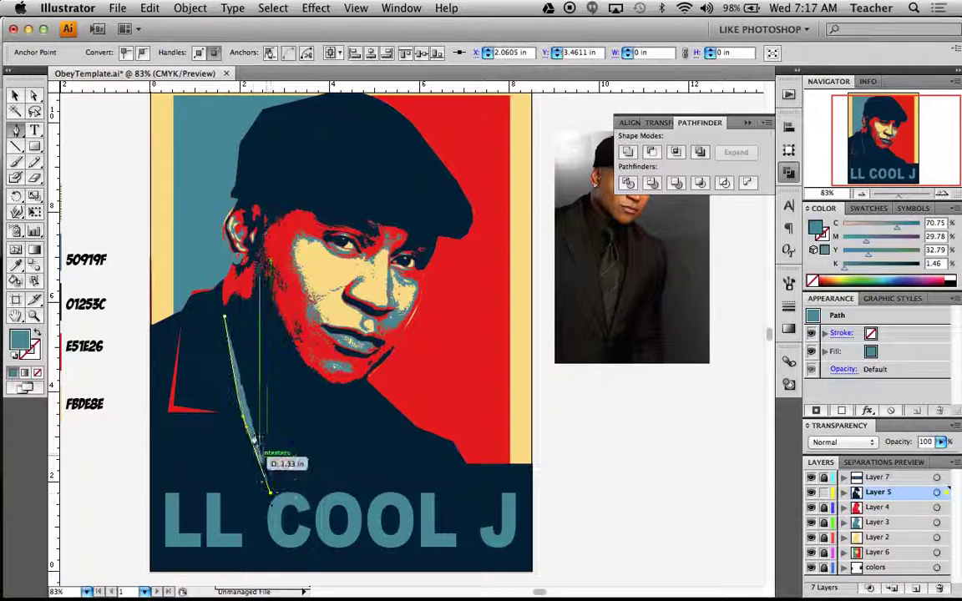
{"action": "left_click", "coordinate": [224, 317]}
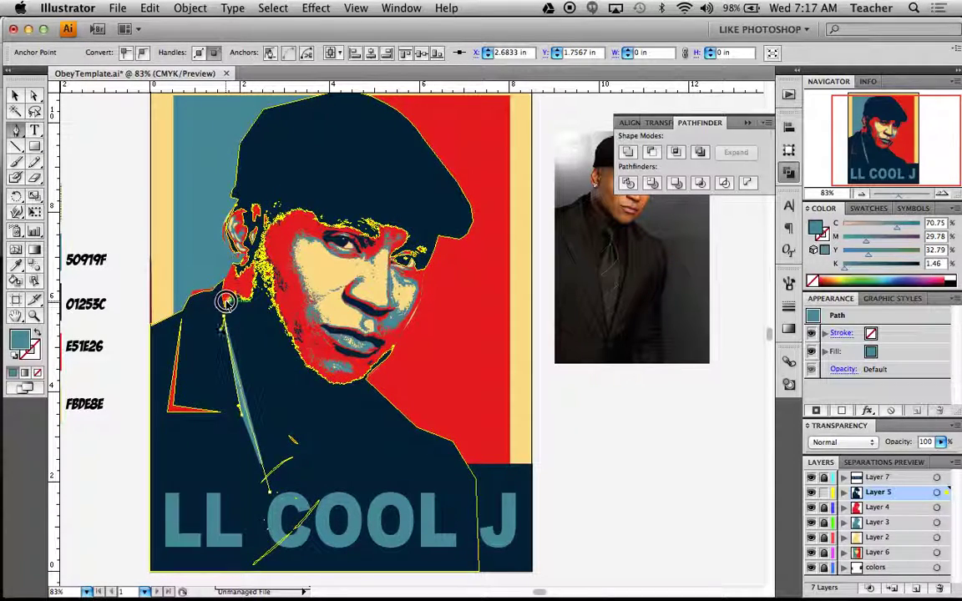